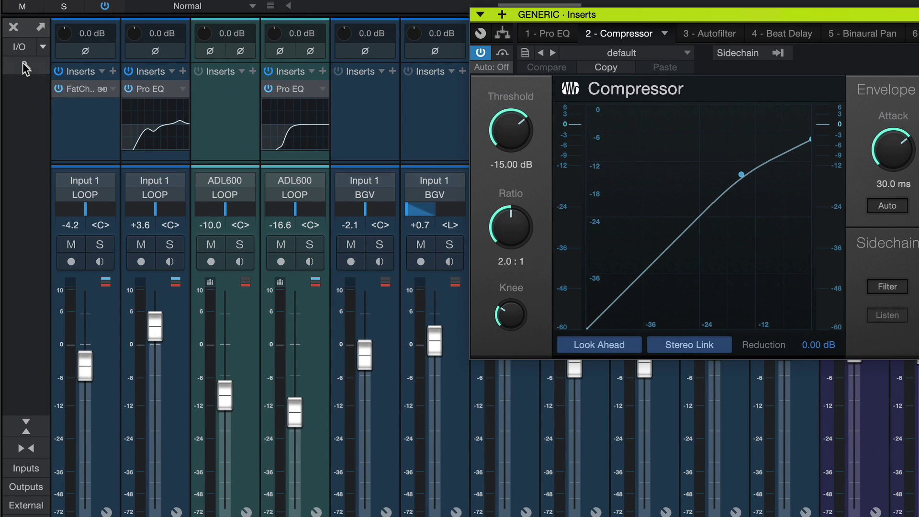
# - Toggle Colorize plug-in header in the console options, leave it off, and move the Compressor window aside
pyautogui.click(23, 63)
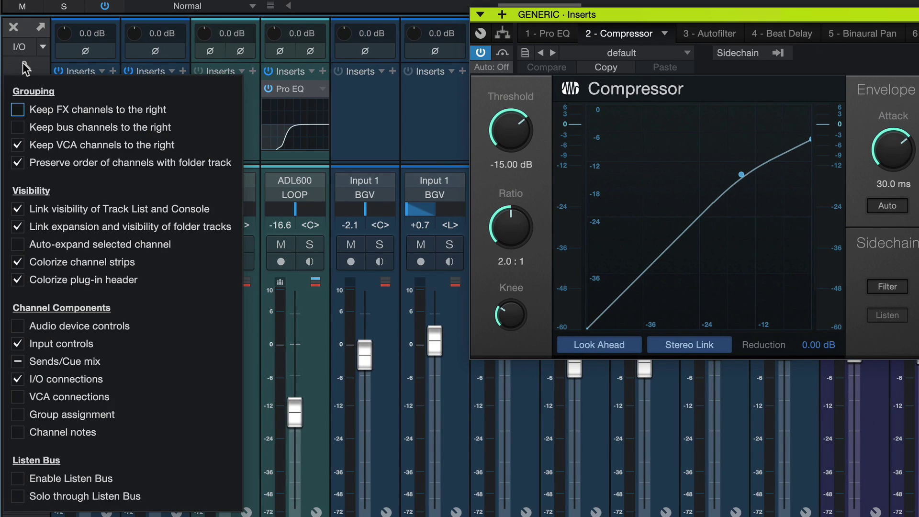
pyautogui.click(17, 281)
pyautogui.click(17, 282)
pyautogui.doubleClick(17, 281)
pyautogui.click(17, 281)
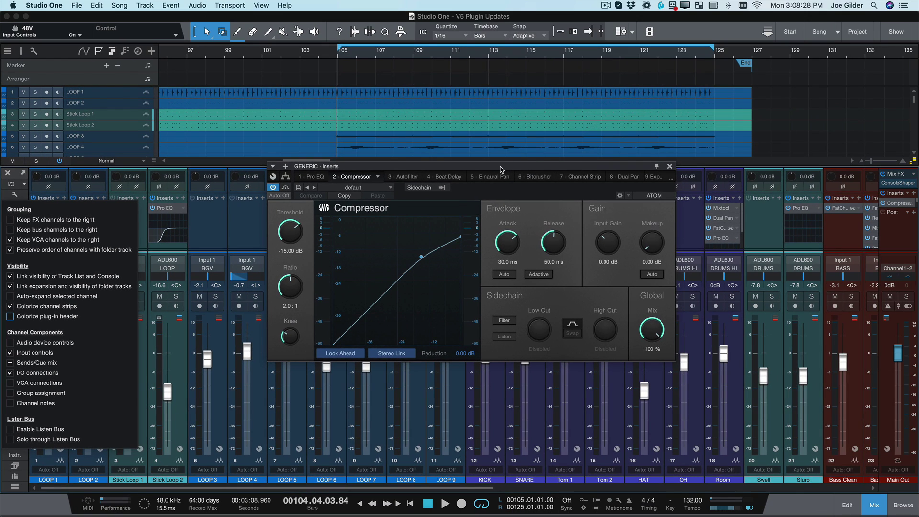
pyautogui.click(879, 16)
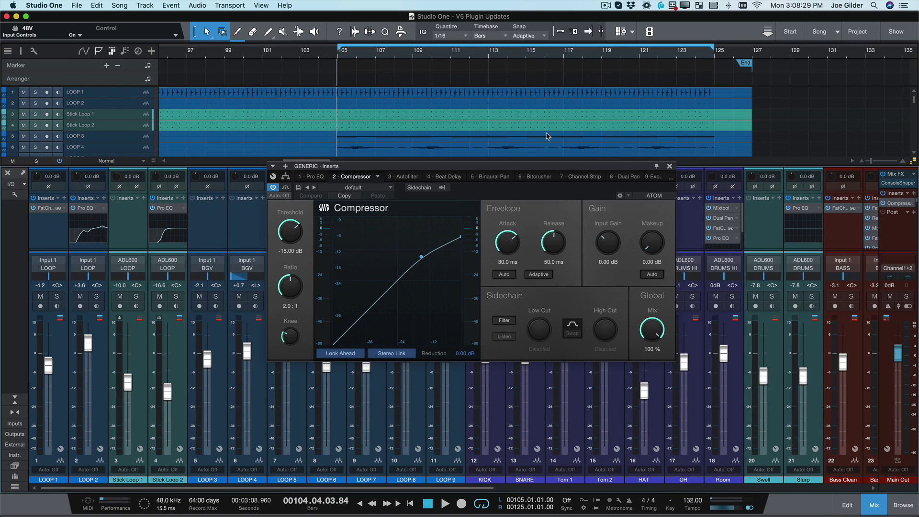
pyautogui.moveTo(487, 170); pyautogui.dragTo(575, 180)
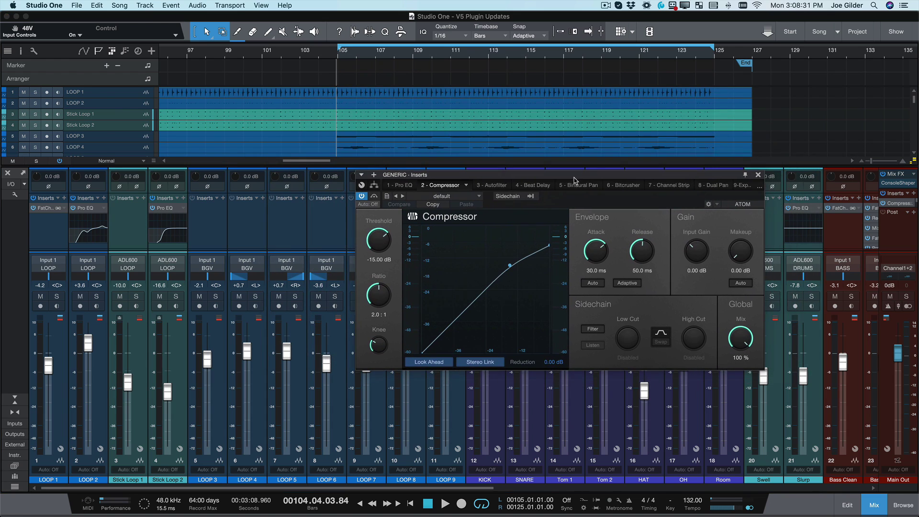
# - Enable Colorize plug-in header in the console options
pyautogui.click(15, 195)
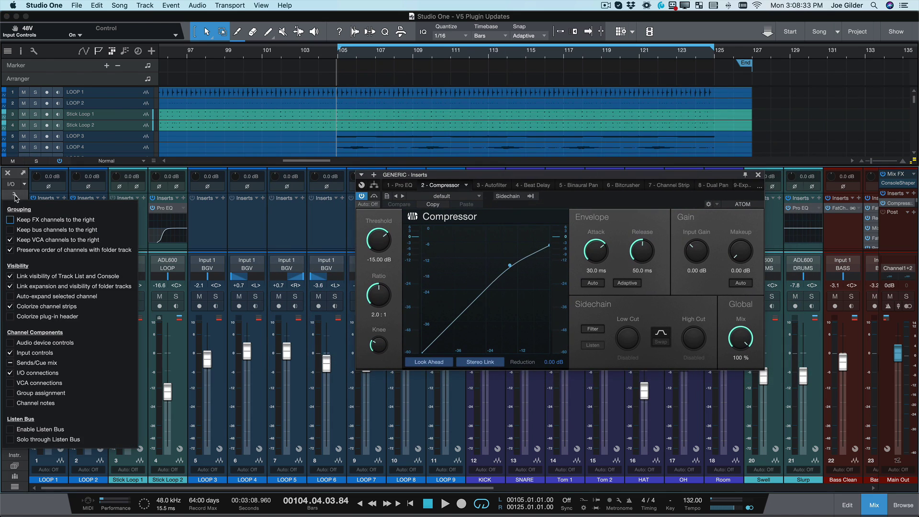
pyautogui.click(11, 316)
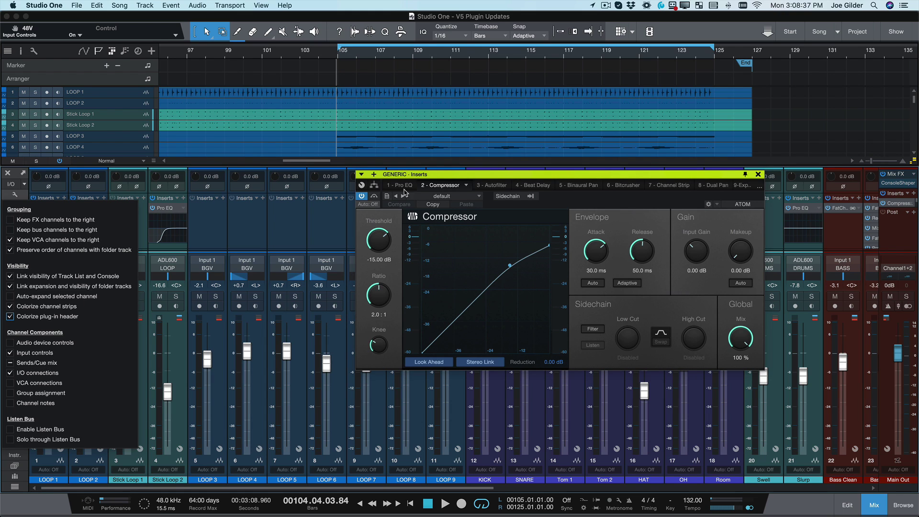
pyautogui.click(445, 176)
# - Select the GENERIC channel in the console and move its Compressor window over to compare the header with the channel colors
pyautogui.hscroll(10, 298, 222)
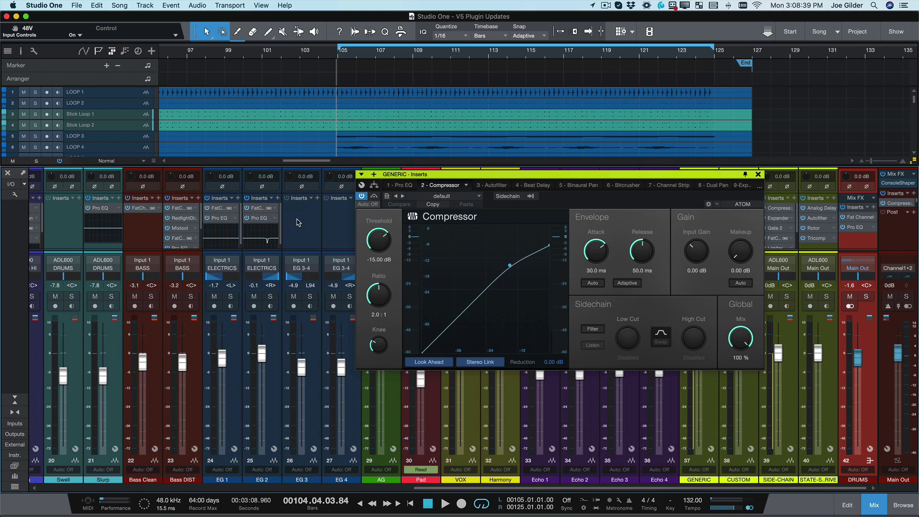
pyautogui.moveTo(454, 171); pyautogui.dragTo(261, 194)
pyautogui.click(716, 359)
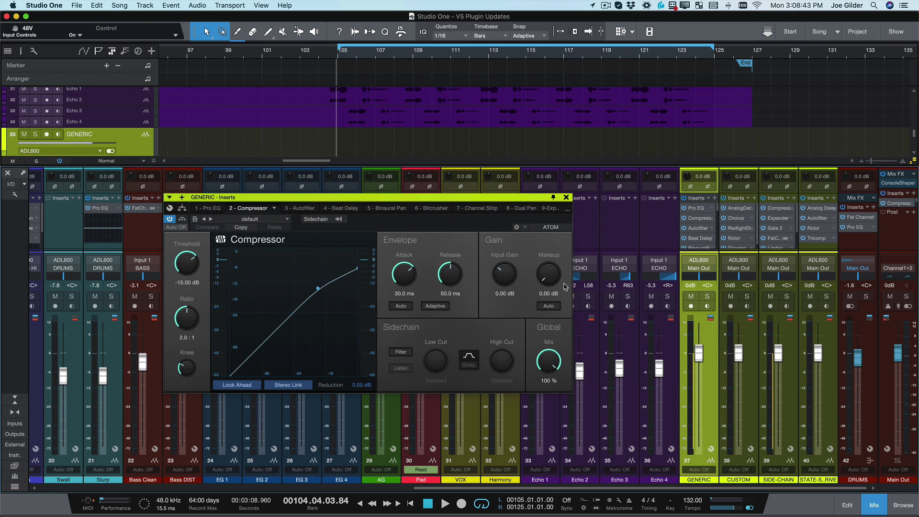
pyautogui.moveTo(375, 199); pyautogui.dragTo(379, 192)
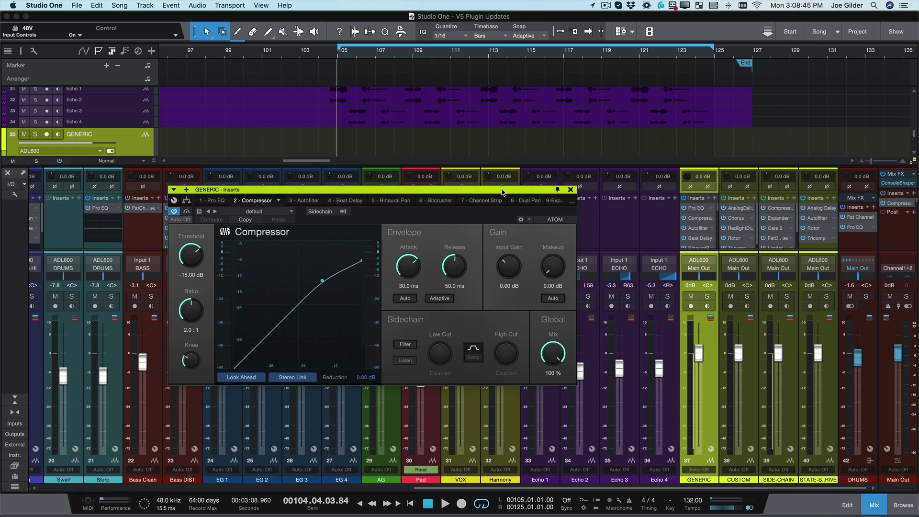
pyautogui.moveTo(503, 191); pyautogui.dragTo(878, 211)
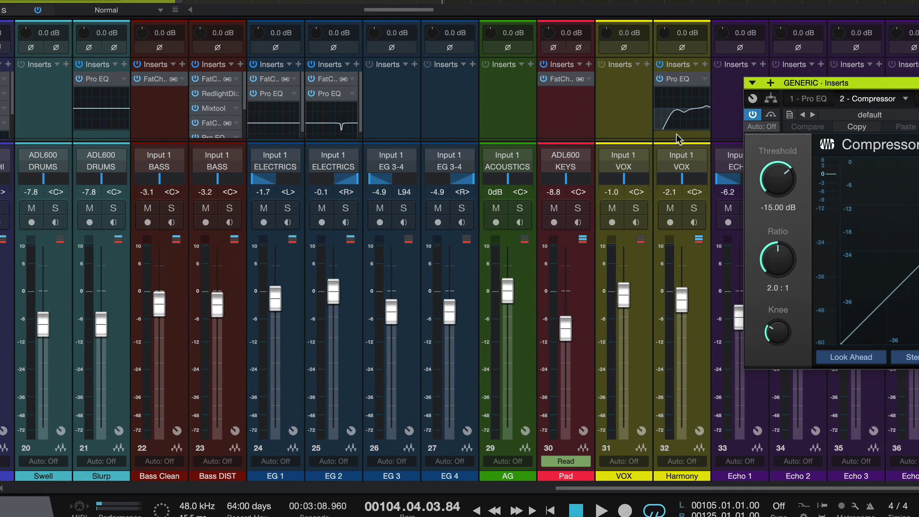
# - View the plug-in header colors of the Harmony and Pad channels and move the plug-in window away from the channels
pyautogui.click(702, 263)
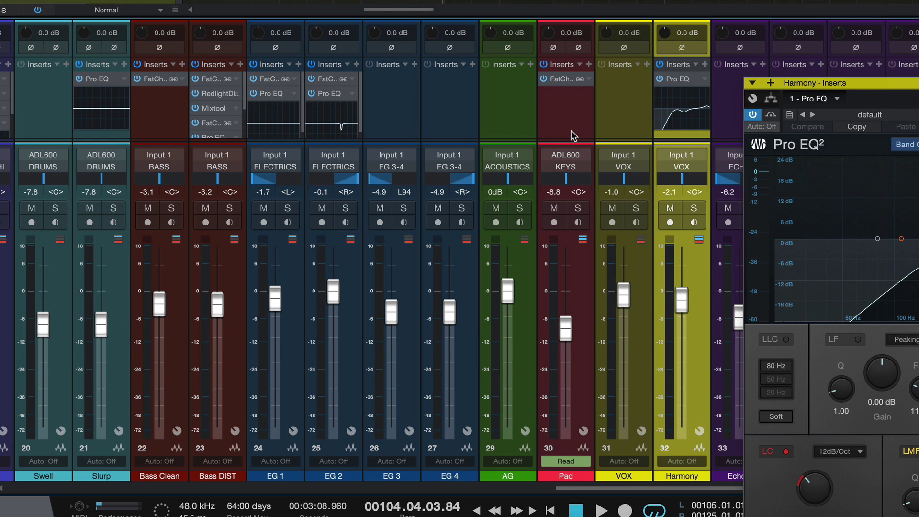
pyautogui.click(571, 130)
pyautogui.moveTo(827, 83); pyautogui.dragTo(241, 90)
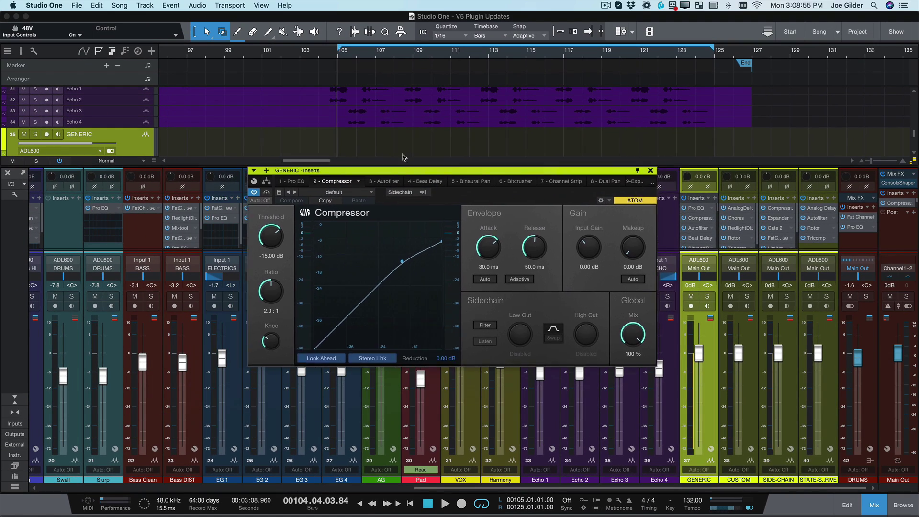
# - Move the GENERIC Compressor window up, hide the console to view the arrangement behind it, and show the console again
pyautogui.moveTo(381, 170); pyautogui.dragTo(414, 118)
pyautogui.press('F3')
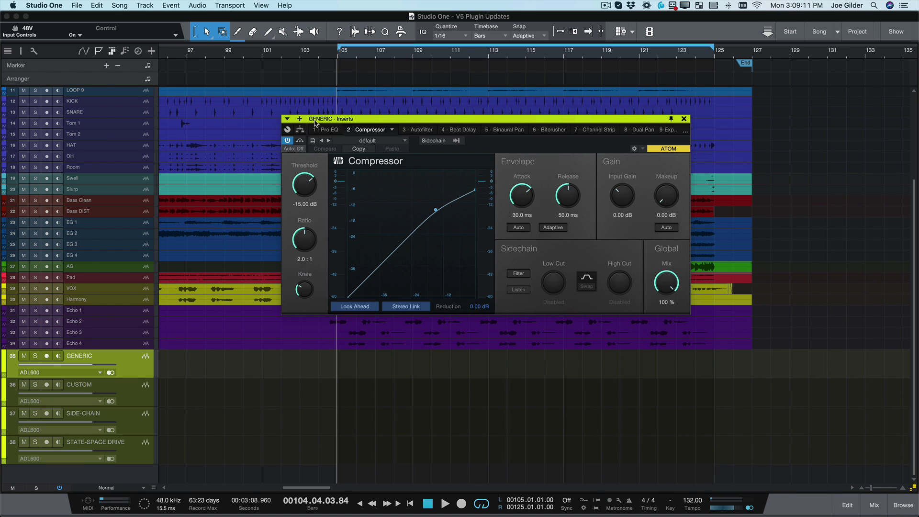
pyautogui.press('F3')
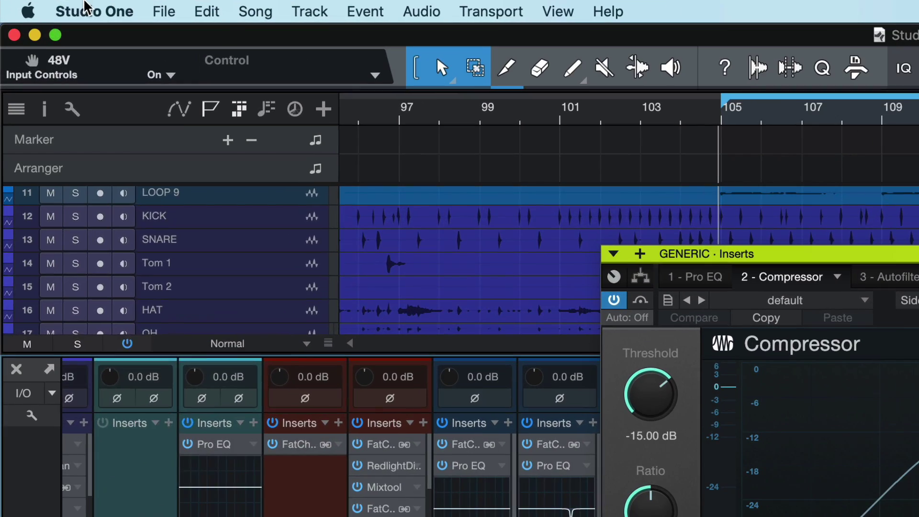
# - Open the Appearance preferences, try the background luminance at 100%, and bring it down to -52%
pyautogui.click(44, 5)
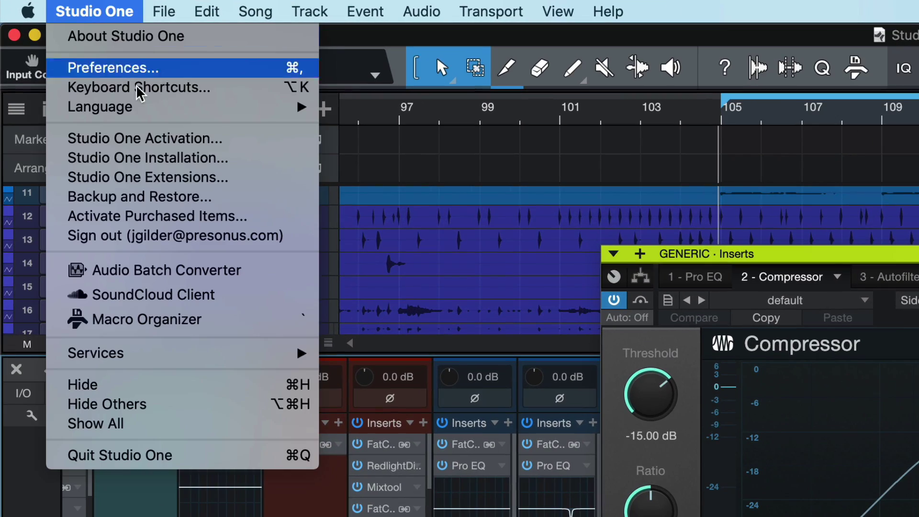
pyautogui.click(139, 71)
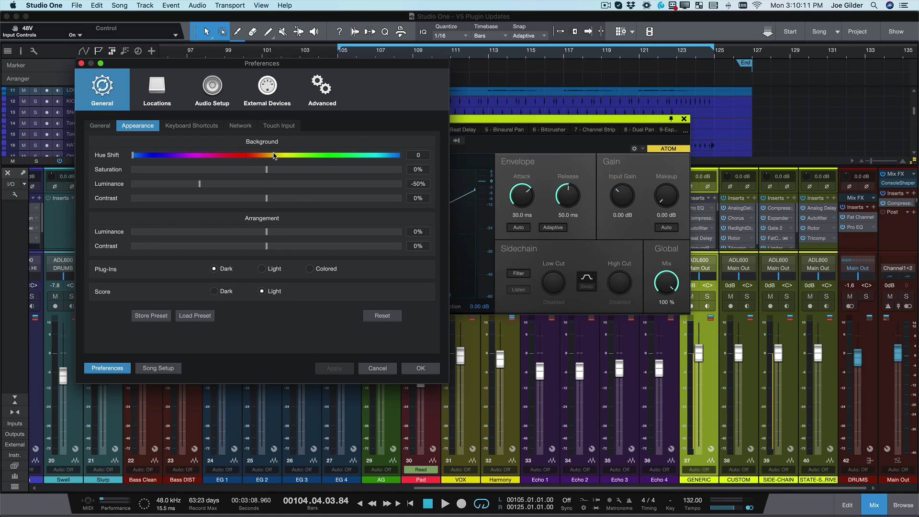
pyautogui.moveTo(200, 184); pyautogui.dragTo(421, 177)
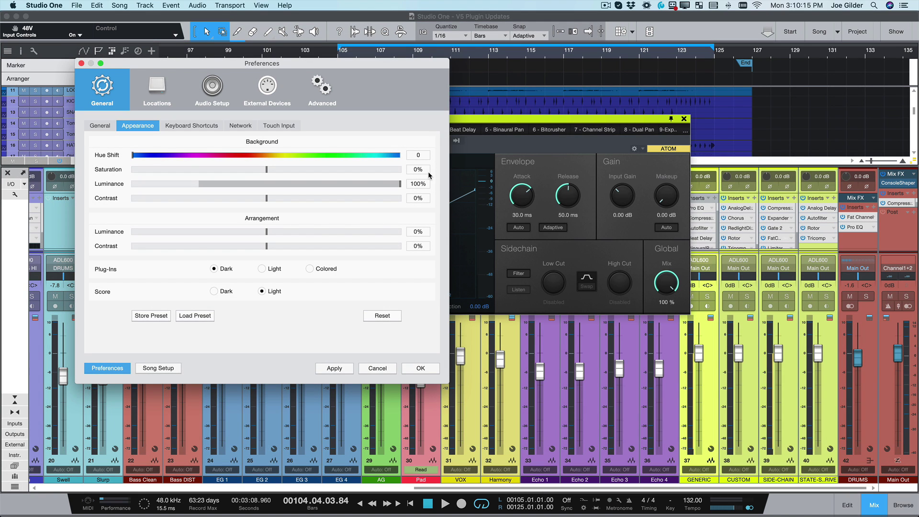
pyautogui.moveTo(349, 171); pyautogui.dragTo(197, 187)
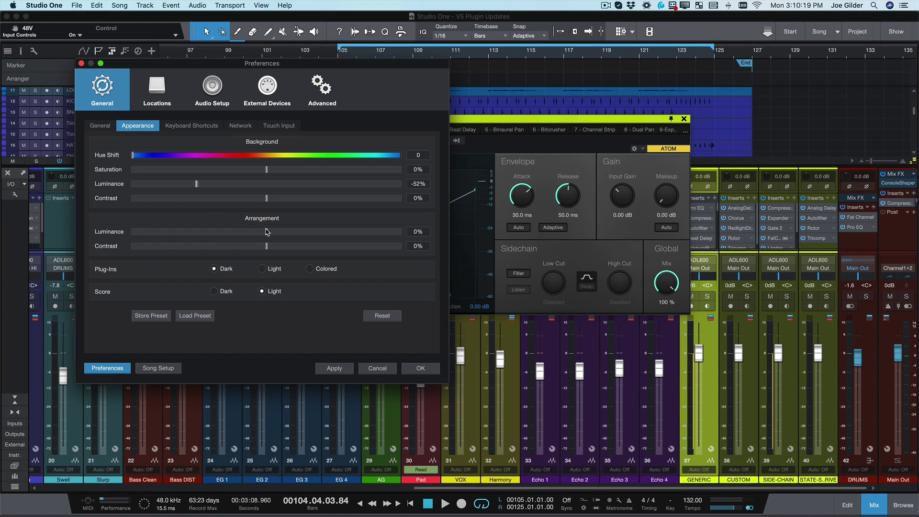
# - Try the arrangement luminance at -100%, set it to -1%, and set the background luminance to -50%
pyautogui.moveTo(266, 232); pyautogui.dragTo(98, 236)
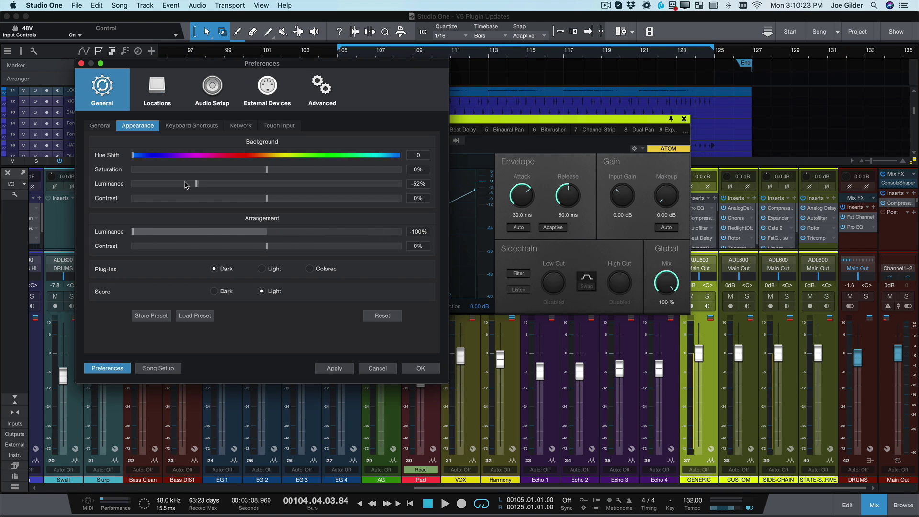
pyautogui.moveTo(187, 184)
pyautogui.mouseDown()
pyautogui.moveTo(309, 171)
pyautogui.moveTo(404, 187)
pyautogui.moveTo(182, 186)
pyautogui.moveTo(199, 183)
pyautogui.mouseUp()
pyautogui.moveTo(154, 234); pyautogui.dragTo(266, 229)
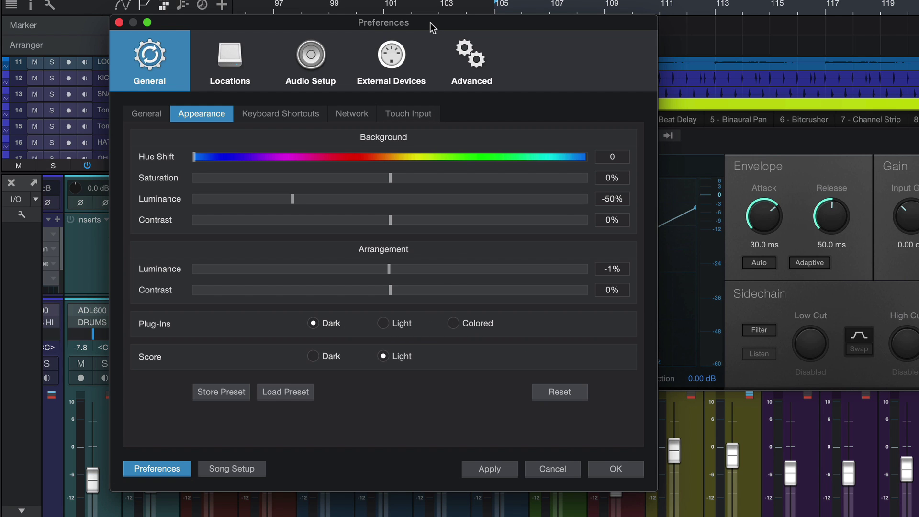
# - Move the Preferences window off the Compressor, set the plug-in appearance to Light, and apply it
pyautogui.moveTo(430, 22); pyautogui.dragTo(317, 21)
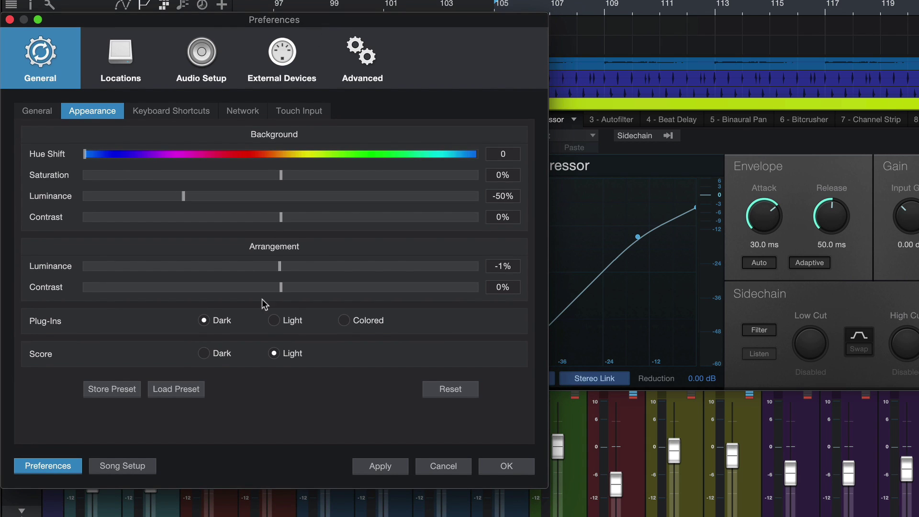
pyautogui.click(276, 320)
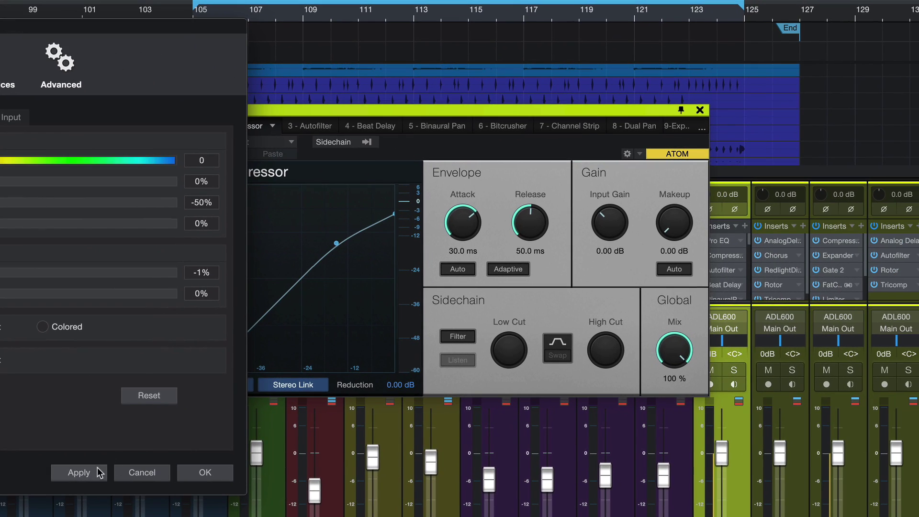
pyautogui.click(398, 466)
pyautogui.click(201, 473)
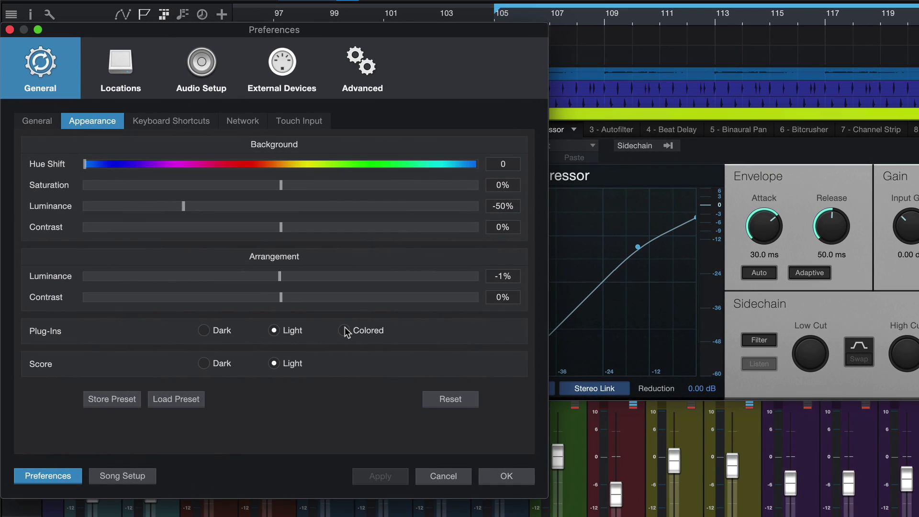
# - Set plug-ins to Colored and the background to hue shift 162, saturation -26% and luminance -62%
pyautogui.click(344, 330)
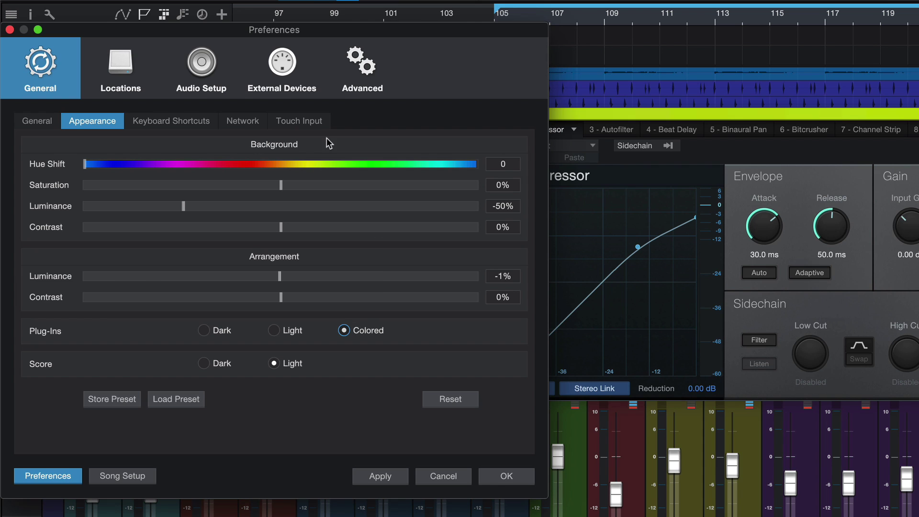
pyautogui.moveTo(120, 163); pyautogui.dragTo(254, 167)
pyautogui.moveTo(336, 185); pyautogui.dragTo(229, 159)
pyautogui.moveTo(188, 202); pyautogui.dragTo(159, 205)
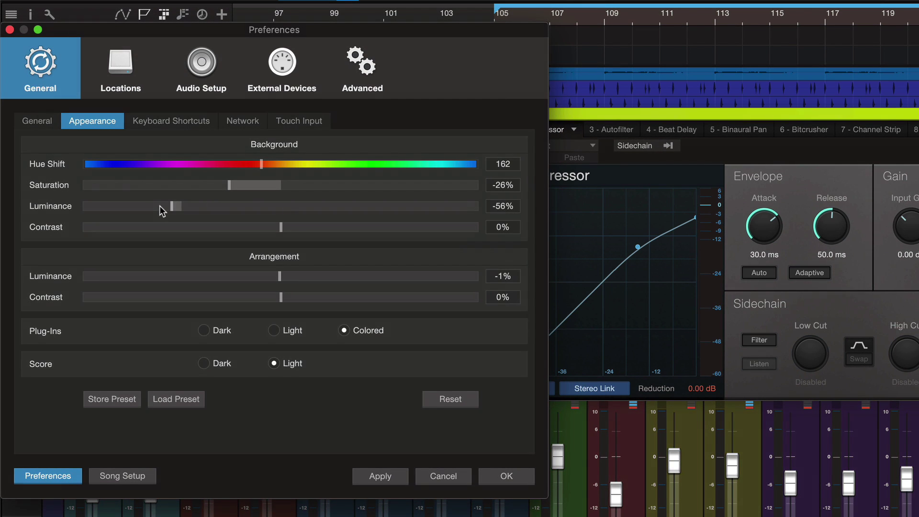
# - Compare the Light and Dark plug-in styles, settle on Dark, return the hue shift to 0, and apply
pyautogui.click(214, 329)
pyautogui.click(277, 334)
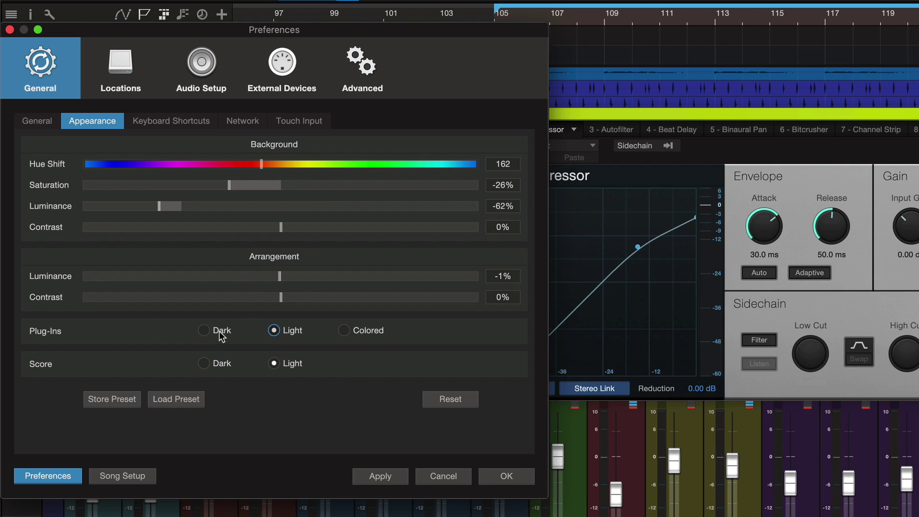
pyautogui.click(221, 331)
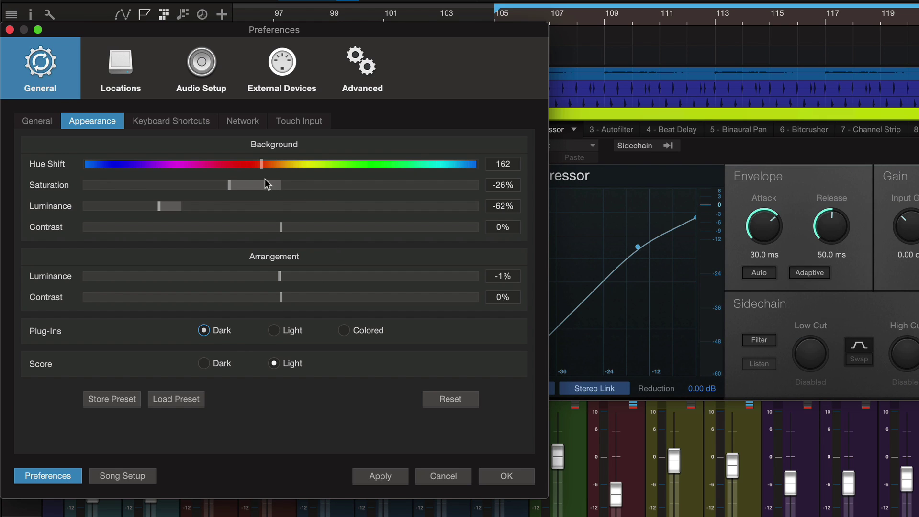
pyautogui.moveTo(265, 166); pyautogui.dragTo(45, 162)
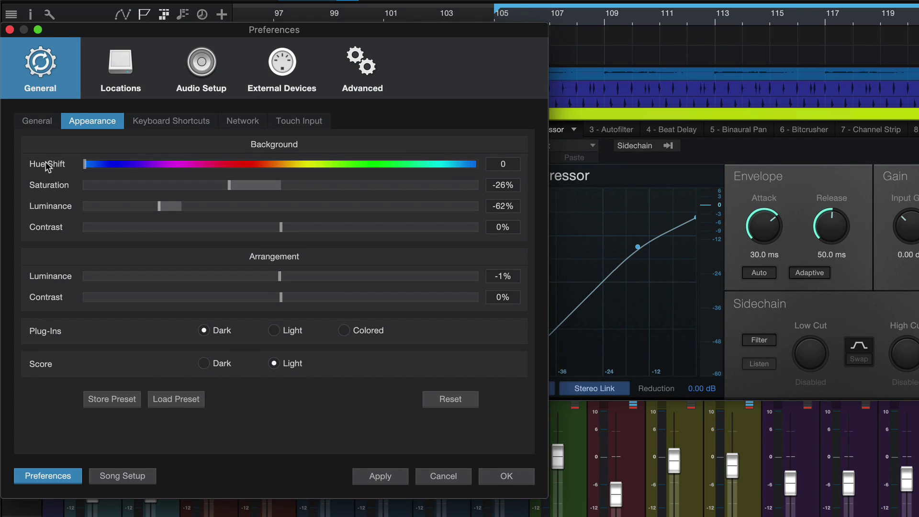
pyautogui.click(394, 473)
# - Set the background luminance to -12%, apply it, and close the preferences with the changes kept
pyautogui.moveTo(159, 206); pyautogui.dragTo(242, 206)
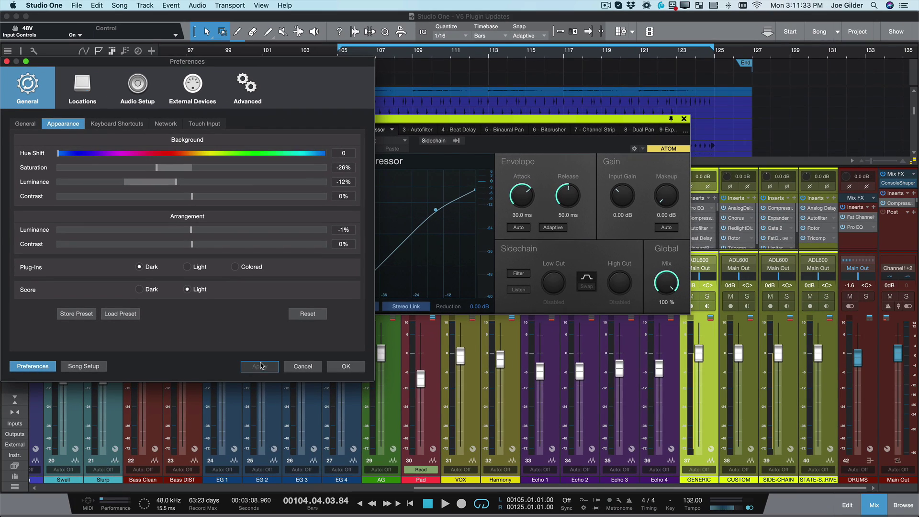
pyautogui.click(380, 476)
pyautogui.click(346, 367)
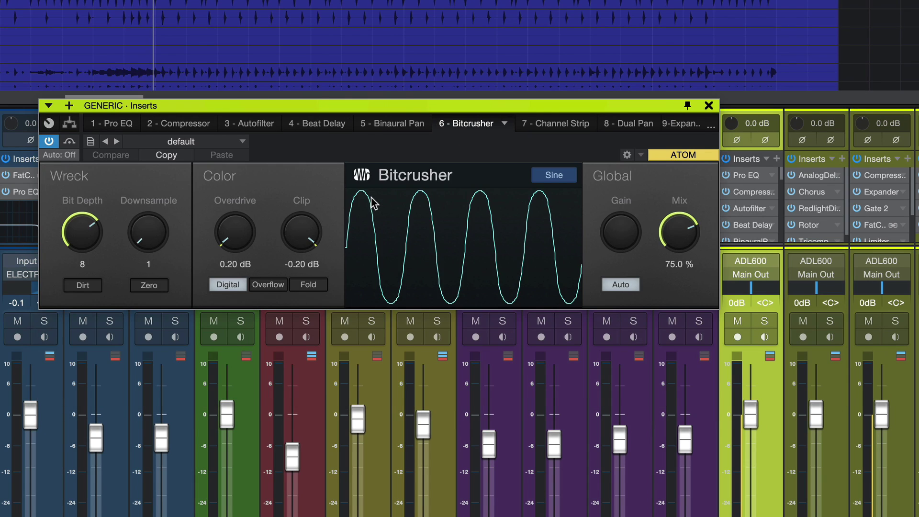
# - Step through the GENERIC channel's insert plug-ins from Bitcrusher to X-Trem to examine their interfaces
pyautogui.hotkey('ctrl', 'Tab')
pyautogui.hotkey('ctrl', 'Tab')
pyautogui.hotkey('ctrl', 'Tab')
pyautogui.hotkey('ctrl', 'Tab')
pyautogui.hotkey('ctrl', 'Tab')
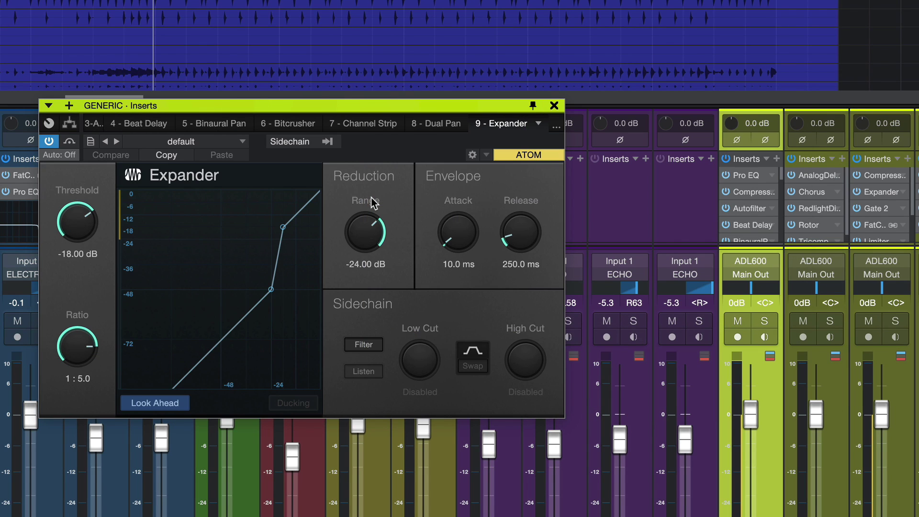
pyautogui.hotkey('ctrl', 'Tab')
pyautogui.hotkey('ctrl', 'Tab')
pyautogui.hotkey('ctrl', 'Tab')
pyautogui.hotkey('ctrl', 'Tab')
pyautogui.hotkey('ctrl', 'Tab')
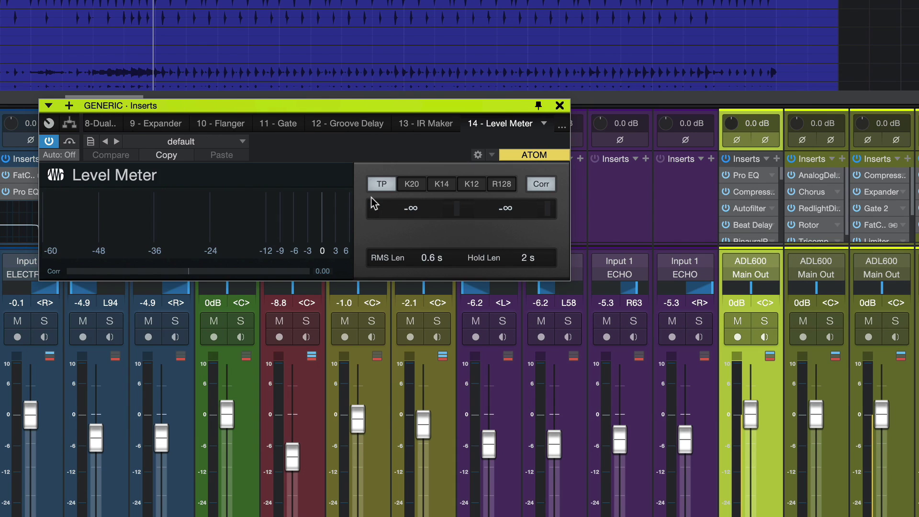
pyautogui.hotkey('ctrl', 'Tab')
pyautogui.hotkey('ctrl', 'Tab')
pyautogui.hotkey('ctrl', 'Tab')
pyautogui.hotkey('ctrl', 'Tab')
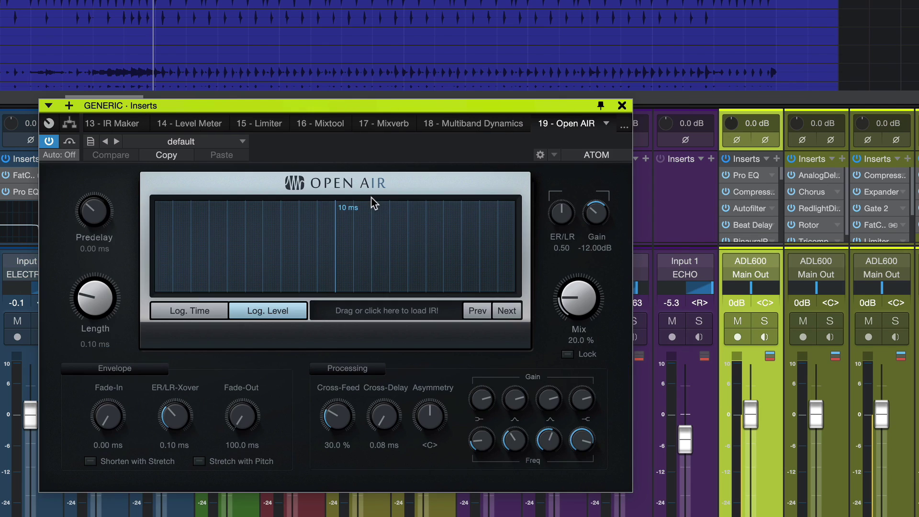
pyautogui.hotkey('ctrl', 'Tab')
pyautogui.hotkey('ctrl', 'Tab')
pyautogui.hotkey('ctrl', 'Tab')
pyautogui.hotkey('ctrl', 'Tab')
pyautogui.hotkey('ctrl', 'Tab')
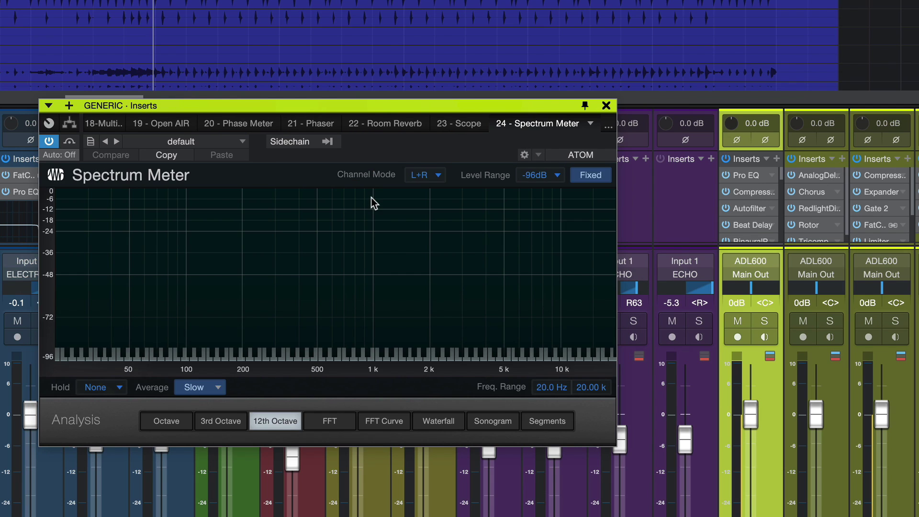
pyautogui.hotkey('ctrl', 'Tab')
pyautogui.hotkey('ctrl', 'Tab')
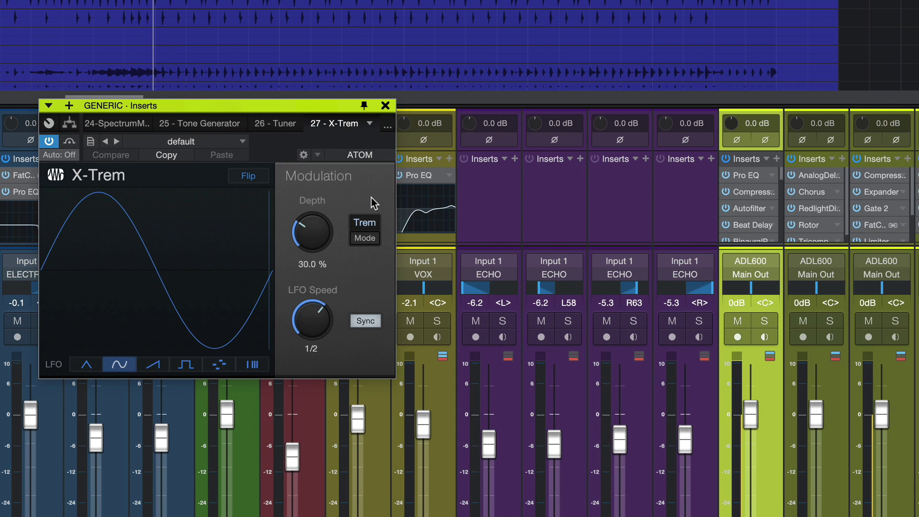
# - Step back through the GENERIC channel's insert plug-ins from X-Trem to Multiband Dynamics to examine their interfaces
pyautogui.hotkey('ctrl', 'shift', 'Tab')
pyautogui.hotkey('ctrl', 'shift', 'Tab')
pyautogui.hotkey('ctrl', 'shift', 'Tab')
pyautogui.hotkey('ctrl', 'shift', 'Tab')
pyautogui.hotkey('ctrl', 'shift', 'Tab')
pyautogui.hotkey('ctrl', 'shift', 'Tab')
pyautogui.hotkey('ctrl', 'shift', 'Tab')
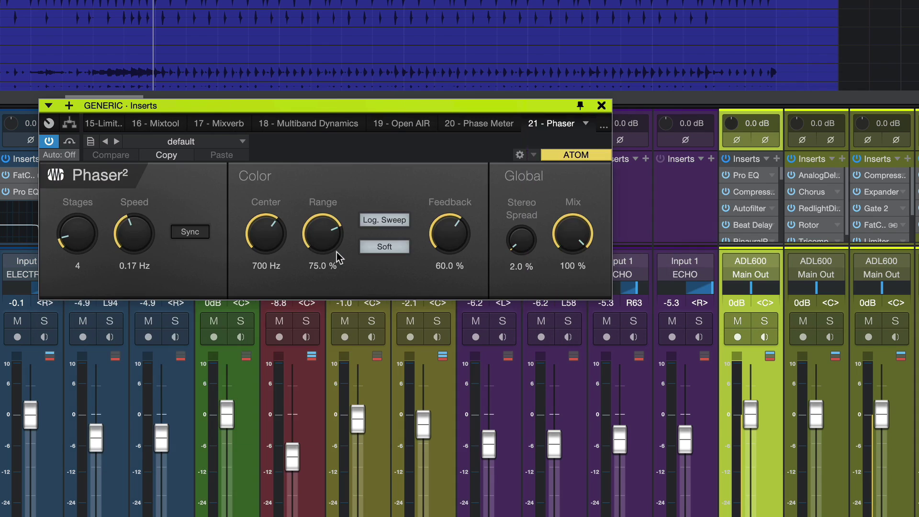
pyautogui.hotkey('ctrl', 'shift', 'Tab')
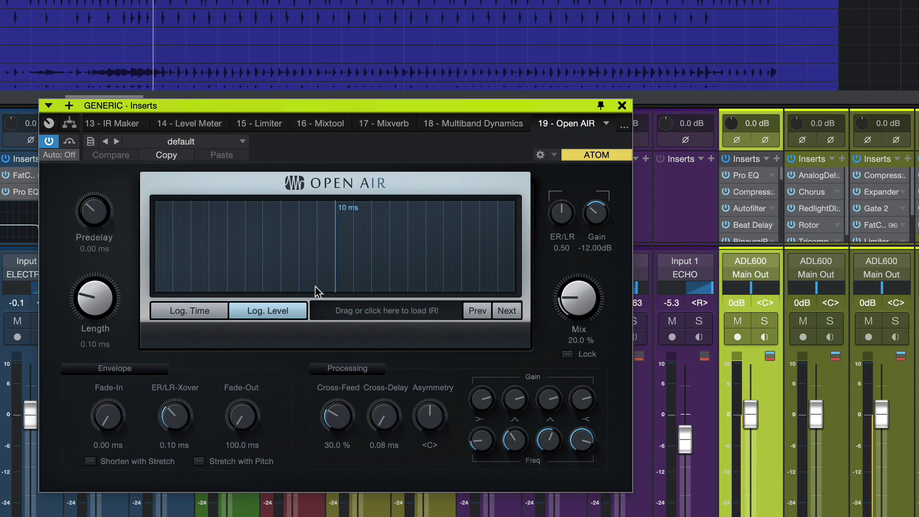
pyautogui.hotkey('ctrl', 'shift', 'Tab')
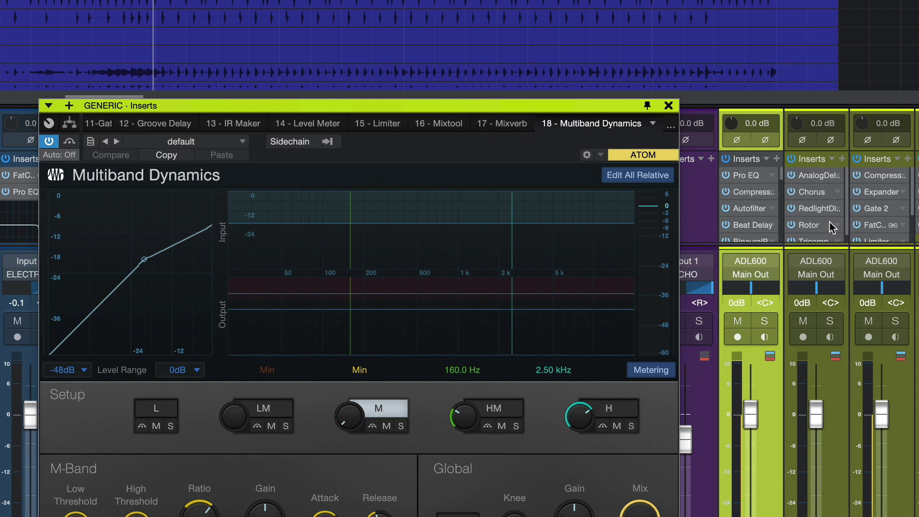
# - Show the CUSTOM channel's insert plug-ins from Analog Delay to Tricomp, and set Tricomp's Compress to 4.0
pyautogui.click(812, 176)
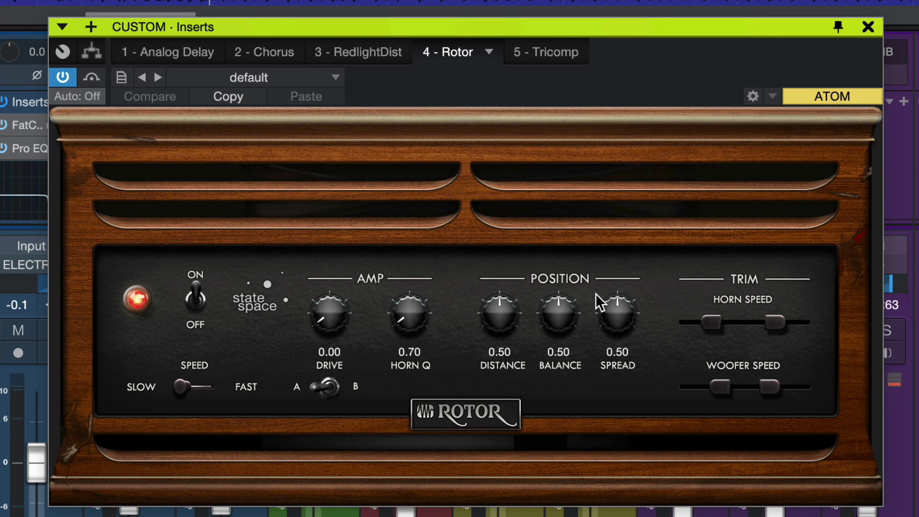
pyautogui.hotkey('ctrl', 'pagedown')
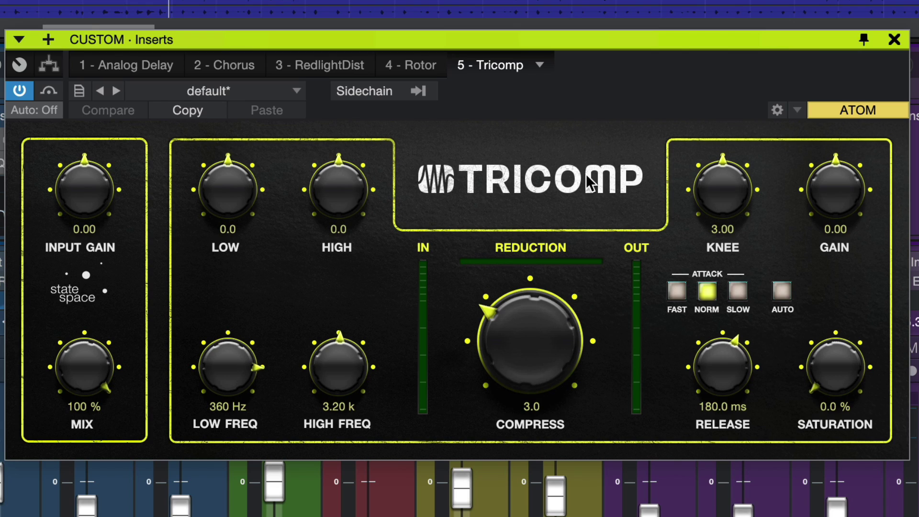
pyautogui.moveTo(534, 332)
pyautogui.mouseDown()
pyautogui.moveTo(558, 231)
pyautogui.moveTo(534, 343)
pyautogui.moveTo(533, 326)
pyautogui.mouseUp()
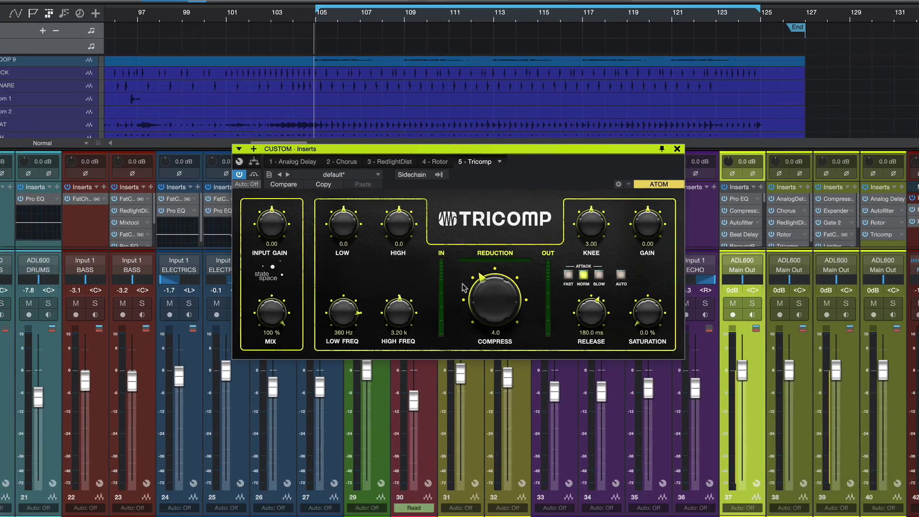
# - Examine the SIDE-CHAIN channel's insert plug-ins in order, from Compressor to Tricomp
pyautogui.press('super+Page_Up')
pyautogui.press('super+Page_Up')
pyautogui.press('super+Page_Up')
pyautogui.press('super+Page_Up')
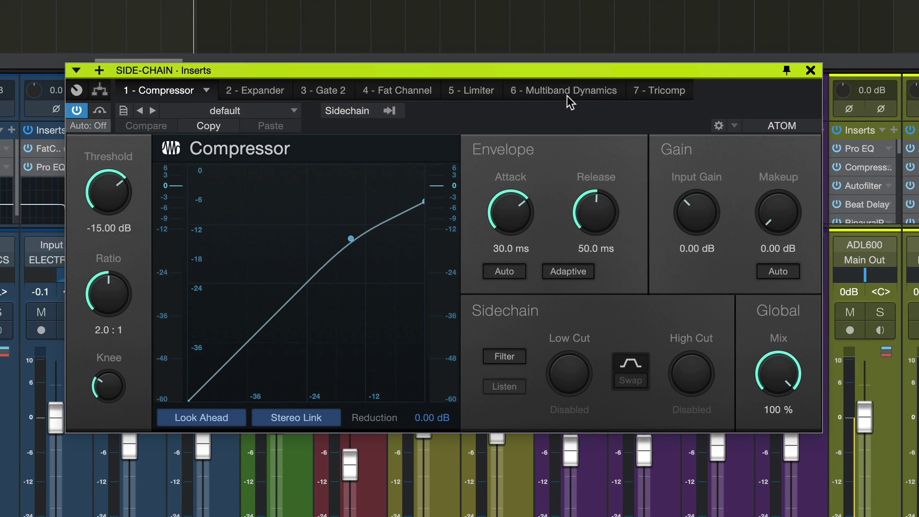
pyautogui.press('super+Page_Down')
pyautogui.press('super+Page_Down')
pyautogui.press('super+Page_Down')
pyautogui.press('super+Page_Down')
pyautogui.press('super+Page_Down')
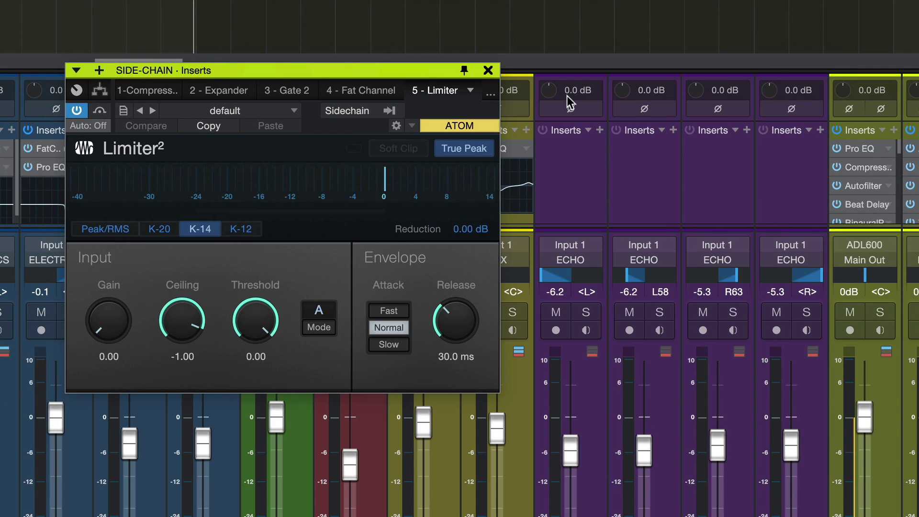
pyautogui.press('super+Page_Down')
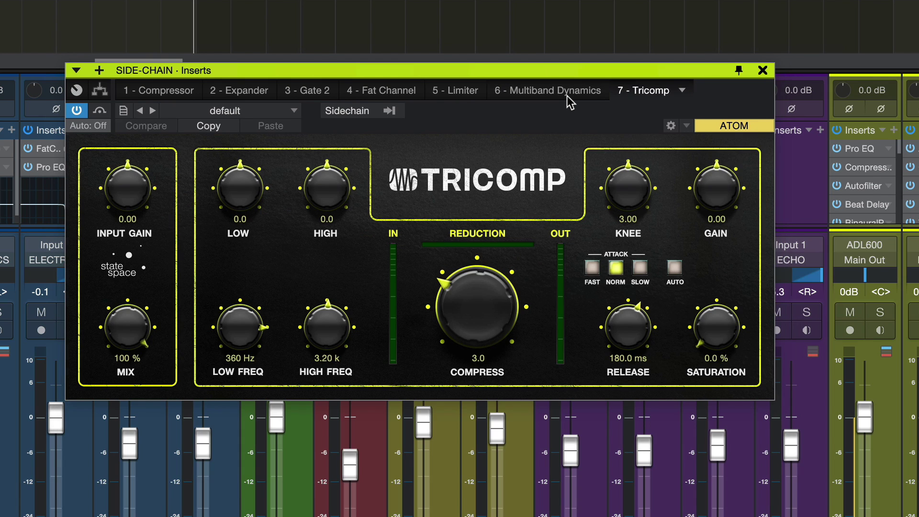
# - Flip back and forth through the SIDE-CHAIN inserts, comparing the Gate and Fat Channel interfaces, and return to Compressor
pyautogui.press('super+Page_Up')
pyautogui.press('super+Page_Up')
pyautogui.press('super+Page_Up')
pyautogui.press('super+Page_Up')
pyautogui.press('super+Page_Up')
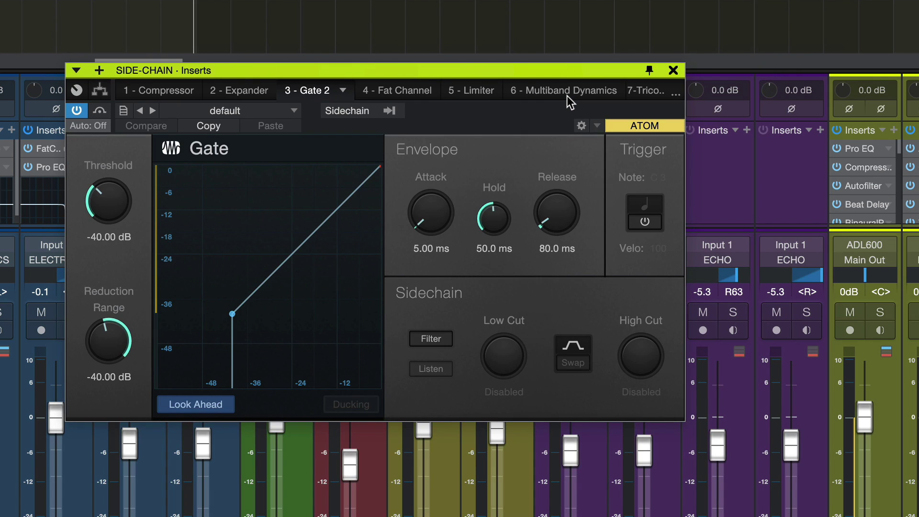
pyautogui.press('super+Page_Up')
pyautogui.press('super+Page_Down')
pyautogui.press('super+Page_Down')
pyautogui.press('super+Page_Down')
pyautogui.press('super+Page_Down')
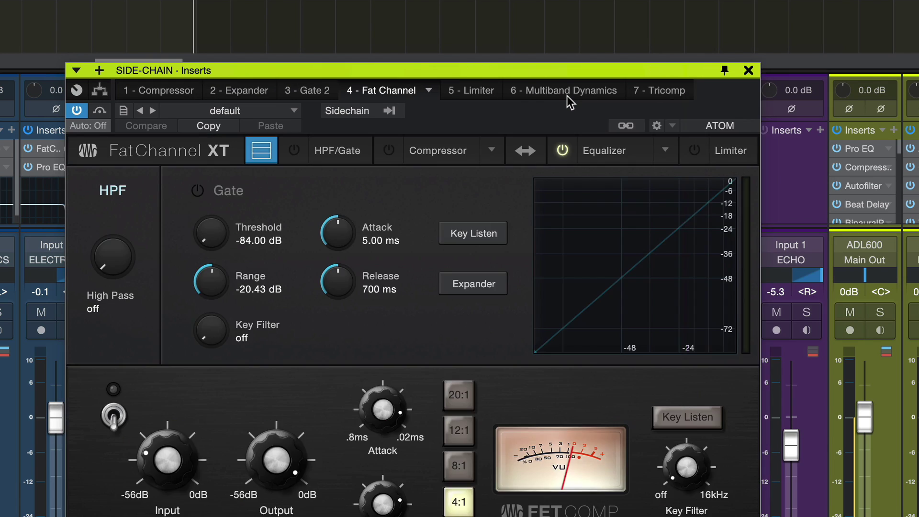
pyautogui.press('super+Page_Up')
pyautogui.press('super+Page_Up')
pyautogui.press('super+Page_Up')
pyautogui.press('super+Page_Up')
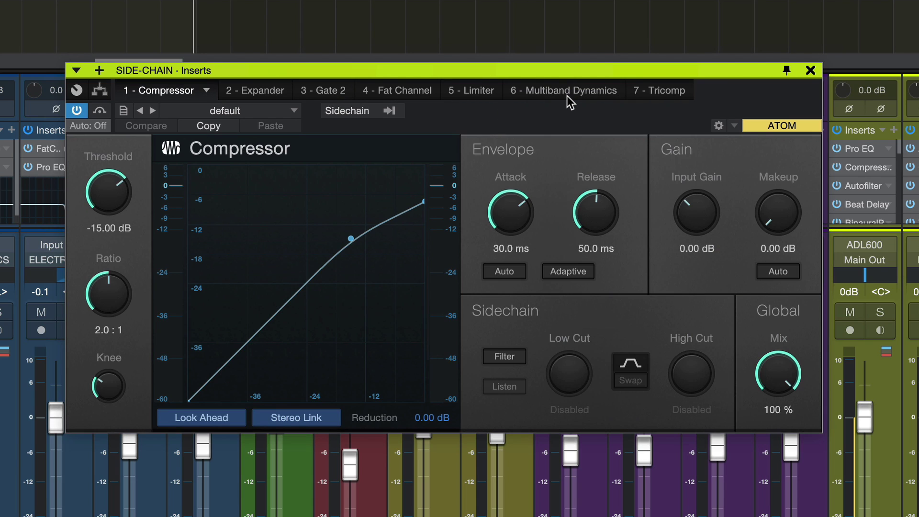
# - View the SIDE-CHAIN channel's Expander, Gate, Fat Channel, Limiter and Multiband Dynamics one by one, and return to Fat Channel
pyautogui.click(261, 92)
pyautogui.click(328, 92)
pyautogui.click(407, 93)
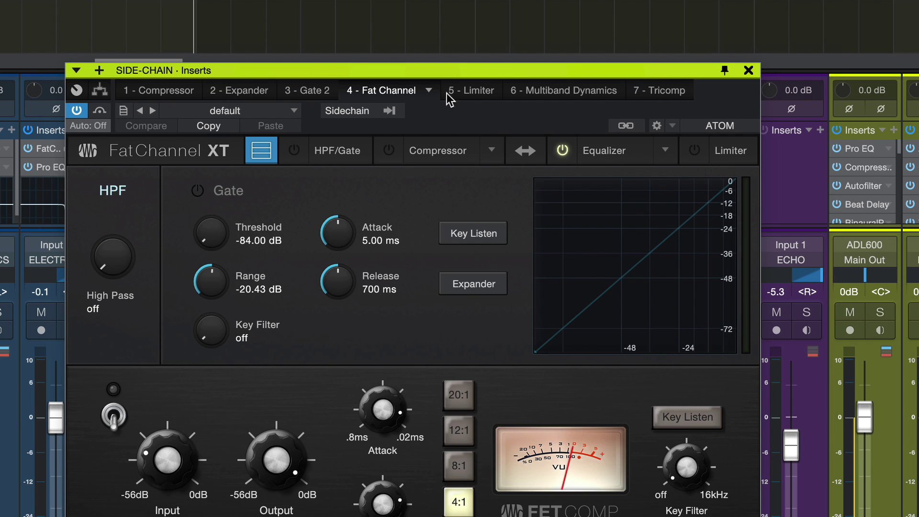
pyautogui.click(481, 91)
pyautogui.press('super+Page_Down')
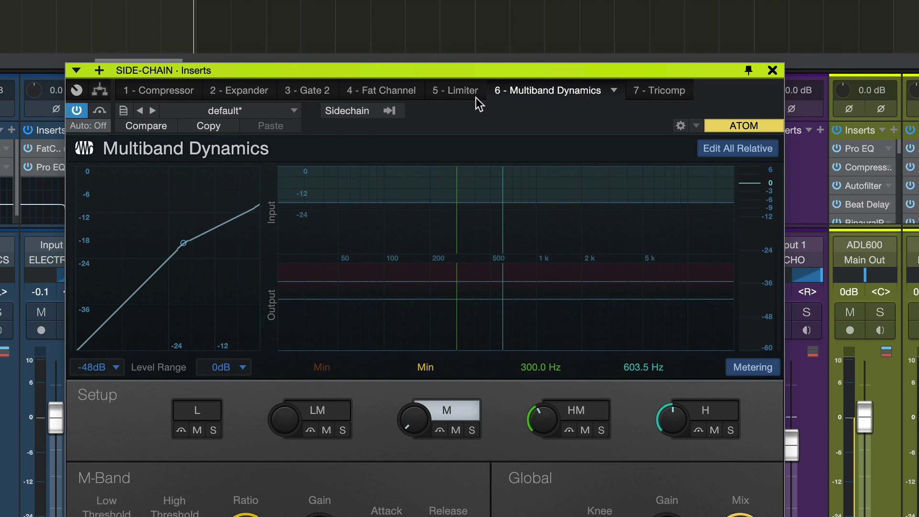
pyautogui.click(393, 93)
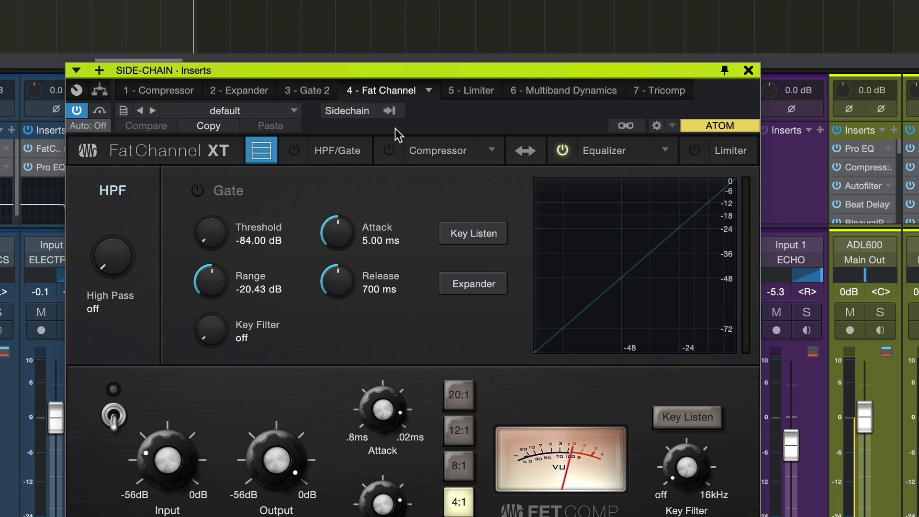
# - Enable the Fat Channel's sidechain and choose KICK and SNARE as its sources from the list of channels
pyautogui.click(343, 115)
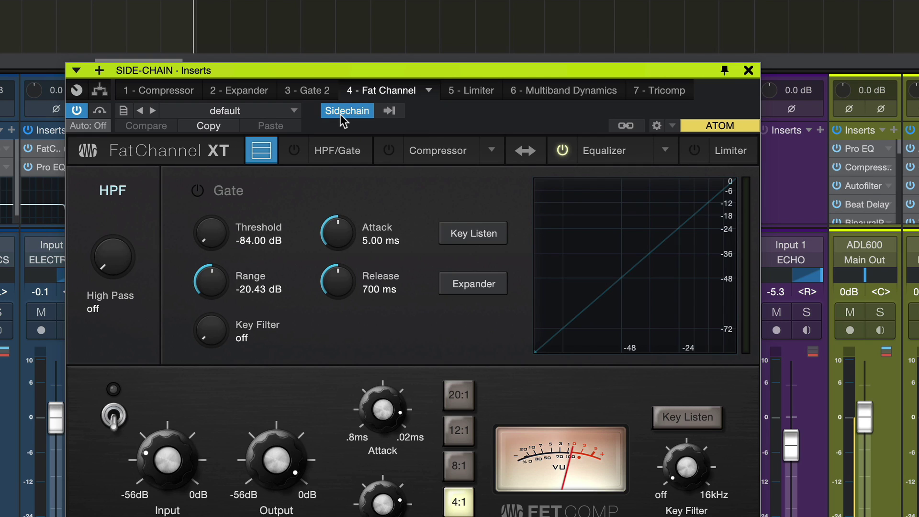
pyautogui.click(390, 110)
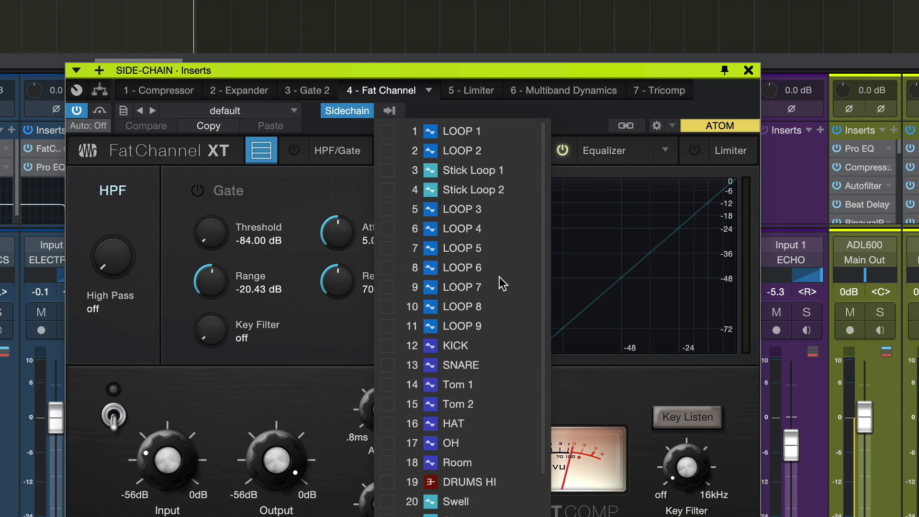
pyautogui.scroll(-5, 515, 374)
pyautogui.scroll(-3, 515, 369)
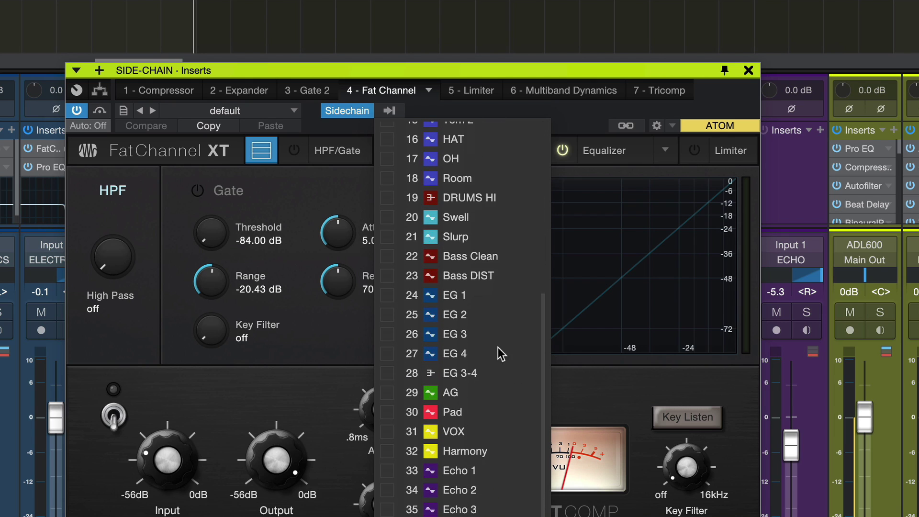
pyautogui.scroll(-1, 477, 267)
pyautogui.scroll(-2, 474, 268)
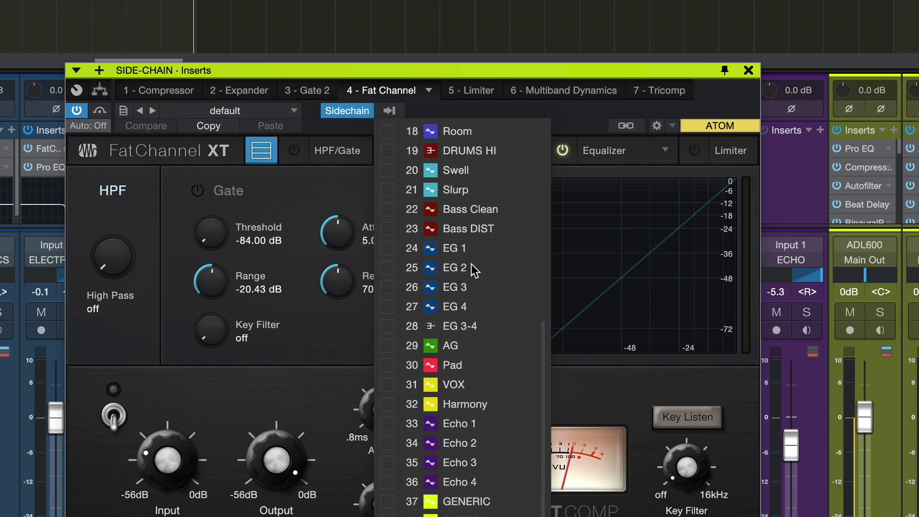
pyautogui.scroll(8, 474, 268)
pyautogui.scroll(-8, 474, 269)
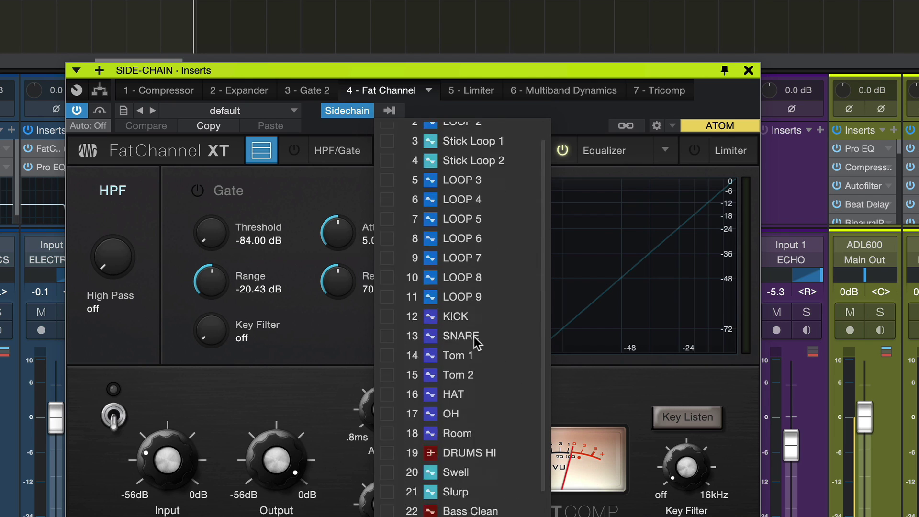
pyautogui.scroll(8, 455, 510)
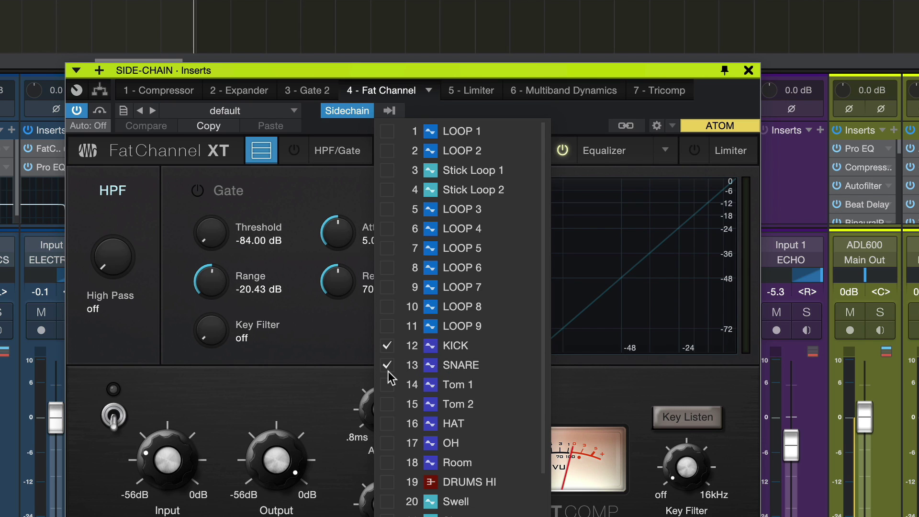
# - Add EG 1 as a further sidechain source for the Fat Channel and close the source list
pyautogui.scroll(-8, 479, 405)
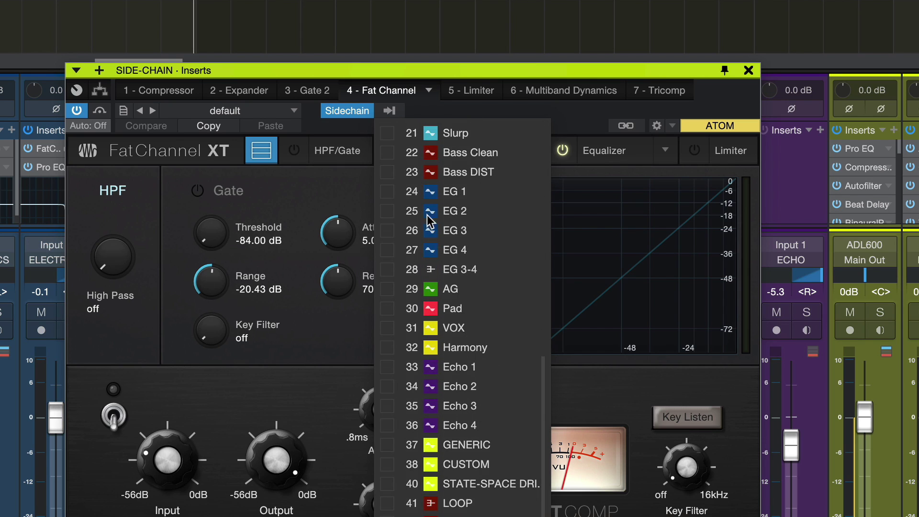
pyautogui.click(387, 192)
pyautogui.scroll(8, 464, 481)
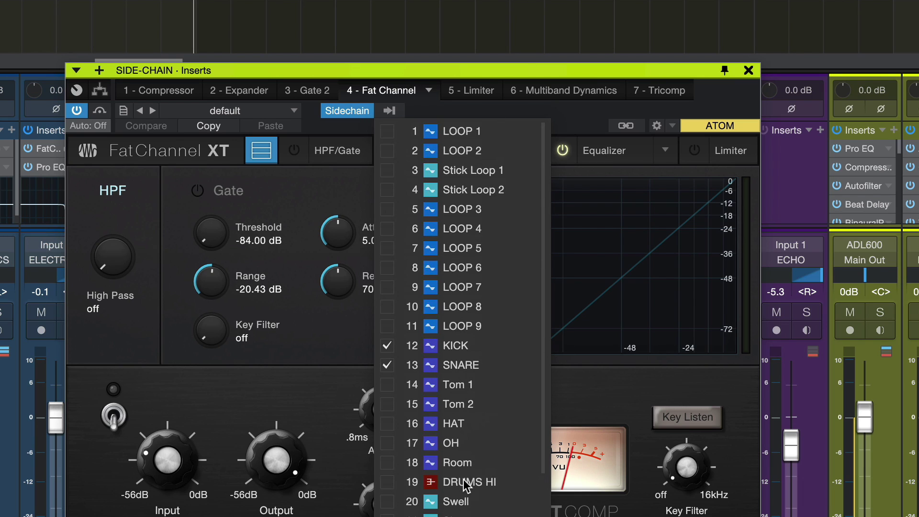
pyautogui.click(569, 119)
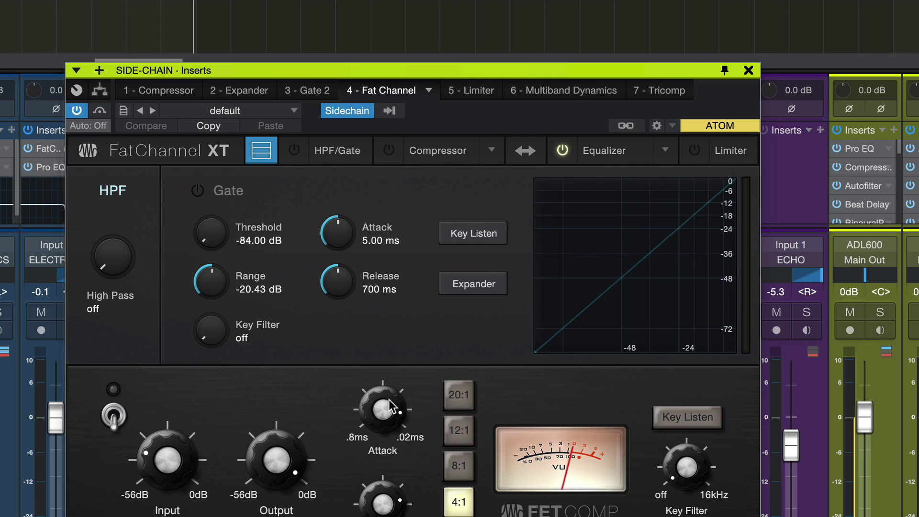
# - Look through the Limiter and Multiband Dynamics inserts on the SIDE-CHAIN channel, ending on Tricomp
pyautogui.click(481, 90)
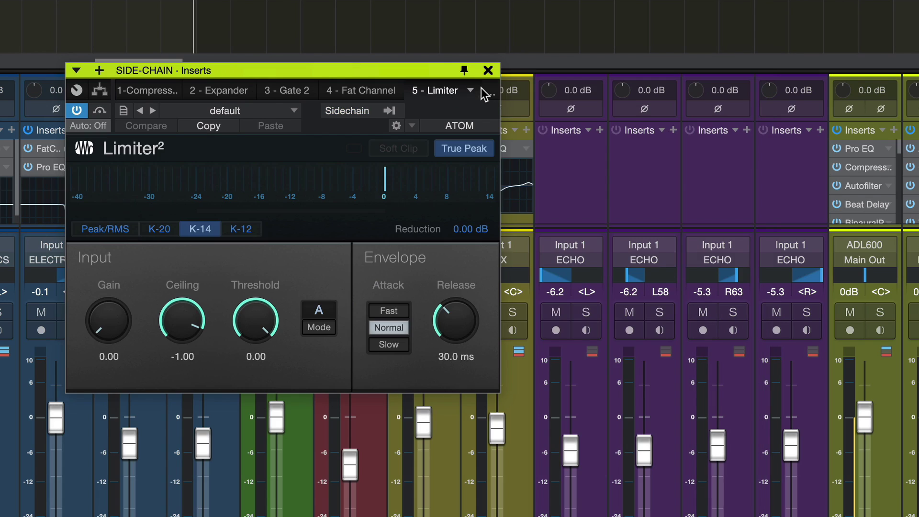
pyautogui.click(452, 90)
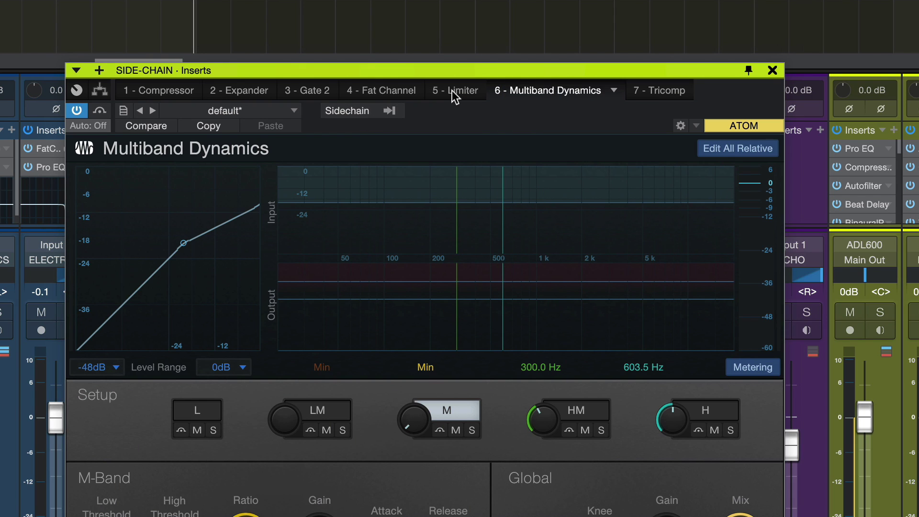
pyautogui.scroll(-1, 452, 90)
pyautogui.scroll(2, 451, 91)
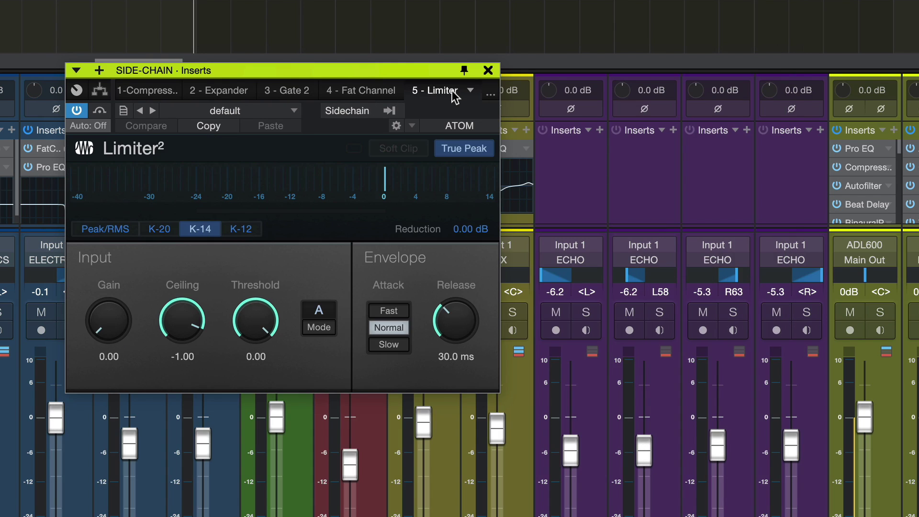
pyautogui.scroll(-2, 452, 91)
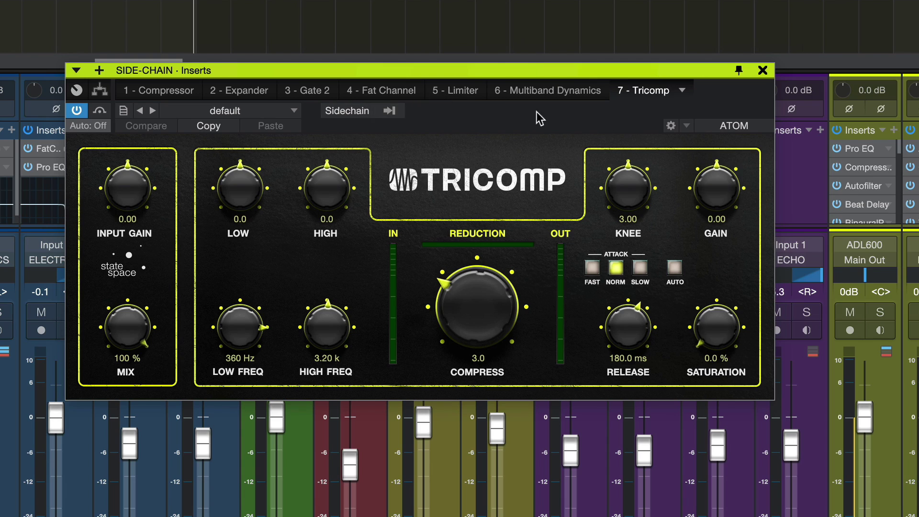
# - Choose KICK, Room and EG 2 as Tricomp's sidechain sources, and toggle its external sidechain
pyautogui.click(388, 112)
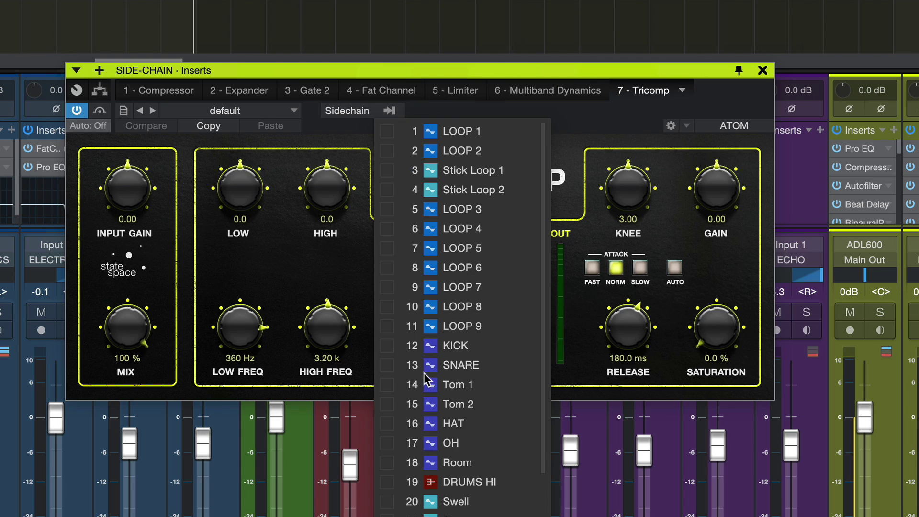
pyautogui.click(396, 348)
pyautogui.click(390, 462)
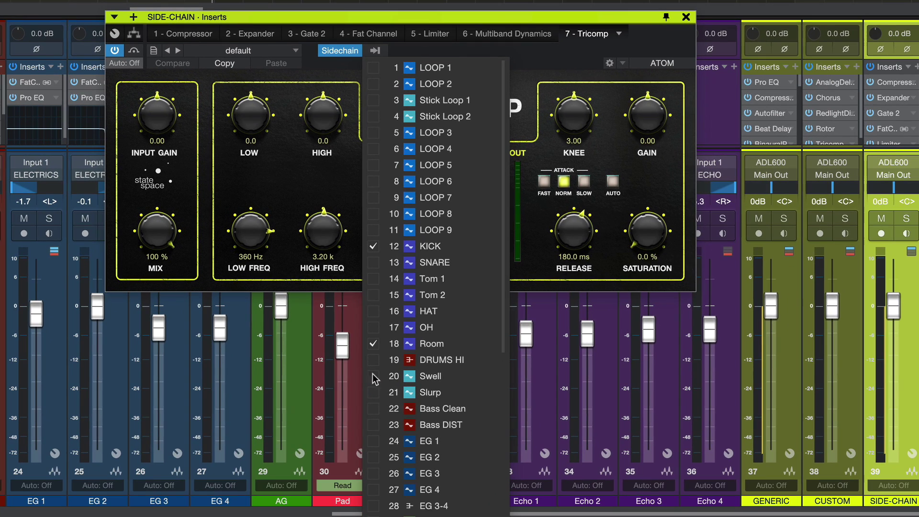
pyautogui.click(374, 455)
pyautogui.click(655, 48)
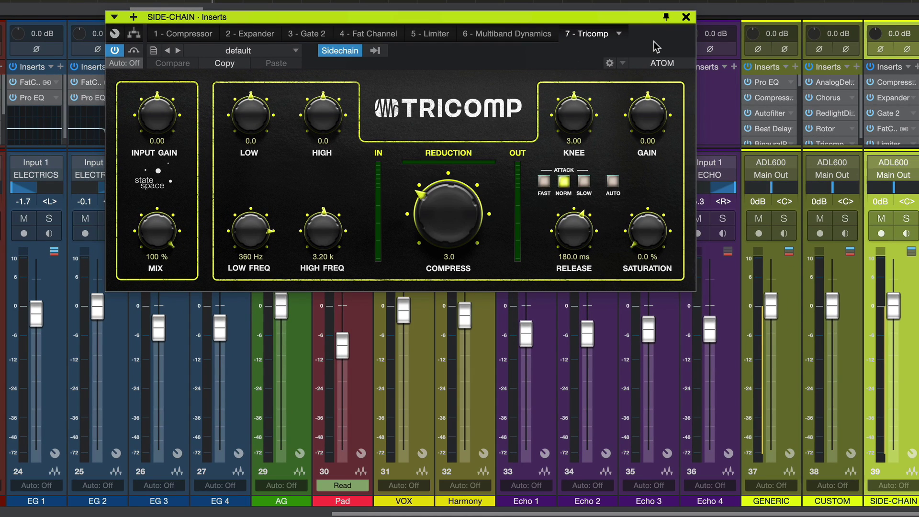
pyautogui.click(337, 51)
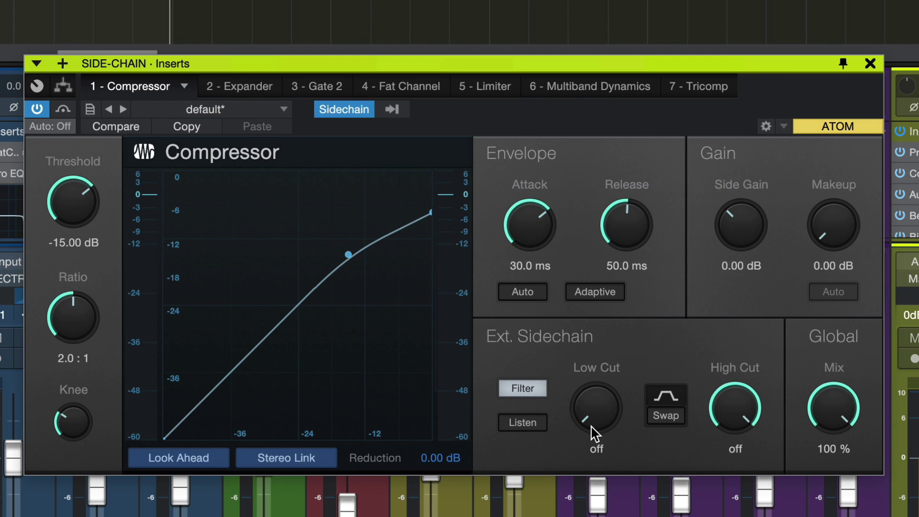
# - Try the Compressor's external sidechain filter by raising Low Cut, toggling Filter, adjusting High Cut, and turning Low Cut back down
pyautogui.moveTo(595, 433); pyautogui.dragTo(602, 354)
pyautogui.click(523, 389)
pyautogui.click(523, 388)
pyautogui.moveTo(748, 410); pyautogui.dragTo(748, 431)
pyautogui.moveTo(595, 407); pyautogui.dragTo(584, 497)
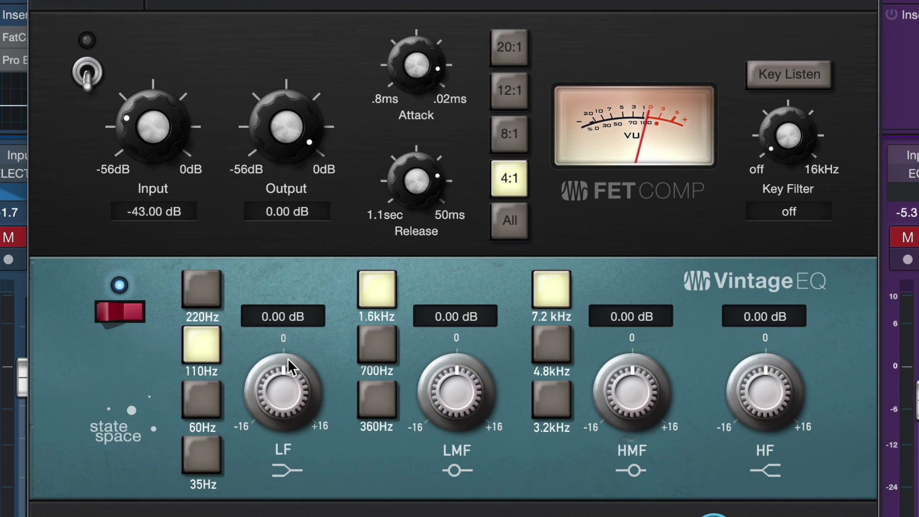
# - Try the Fat Channel's Vintage EQ low-frequency gain, and open the Analog Delay insert on the DRUMS channel
pyautogui.moveTo(290, 395); pyautogui.dragTo(292, 418)
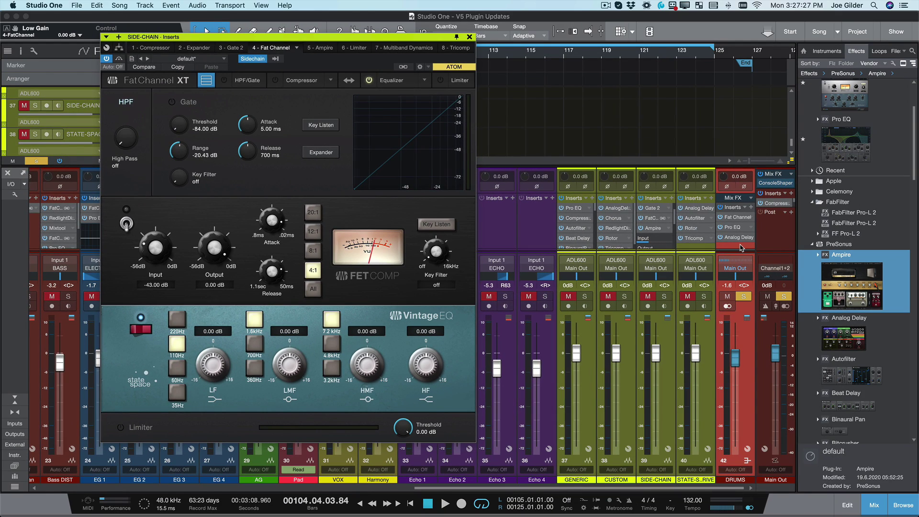
pyautogui.doubleClick(738, 240)
pyautogui.doubleClick(736, 239)
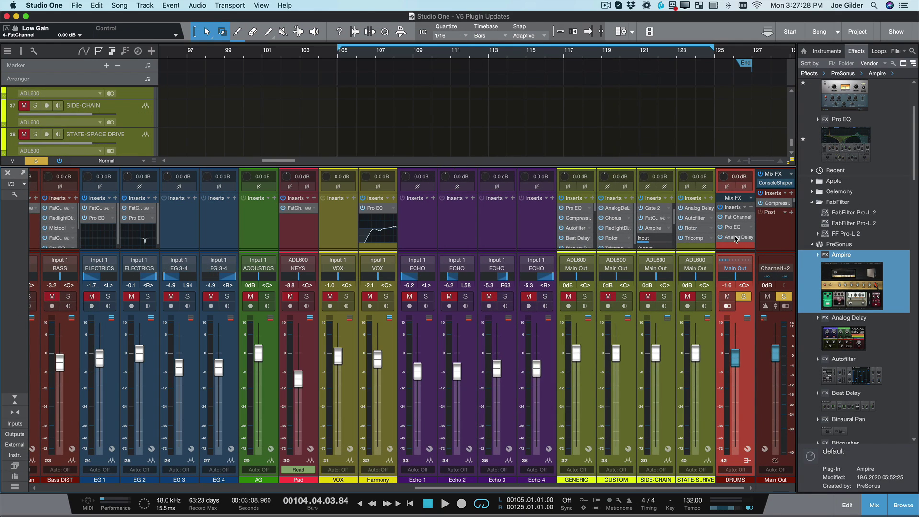
pyautogui.doubleClick(735, 238)
pyautogui.moveTo(268, 40); pyautogui.dragTo(397, 64)
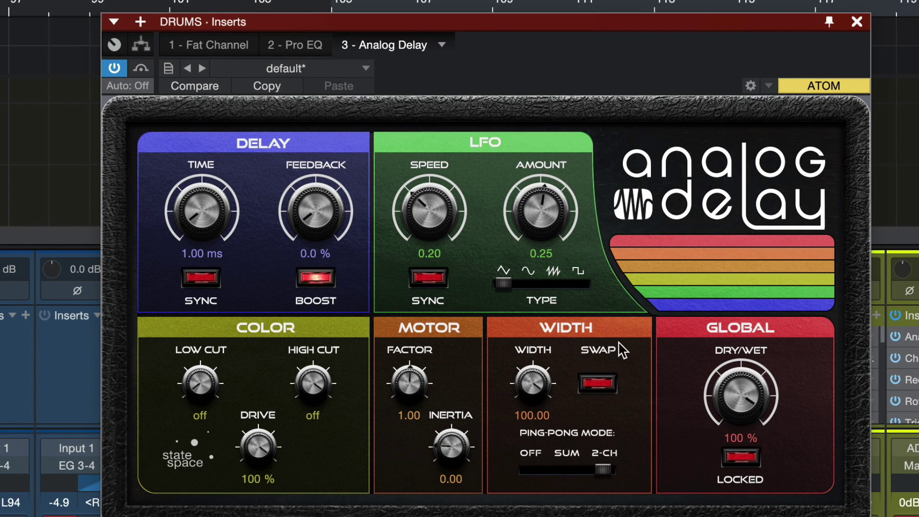
# - Try the Analog Delay's Dry/Wet mix at lower settings, returning it to 100%
pyautogui.moveTo(754, 401); pyautogui.dragTo(741, 469)
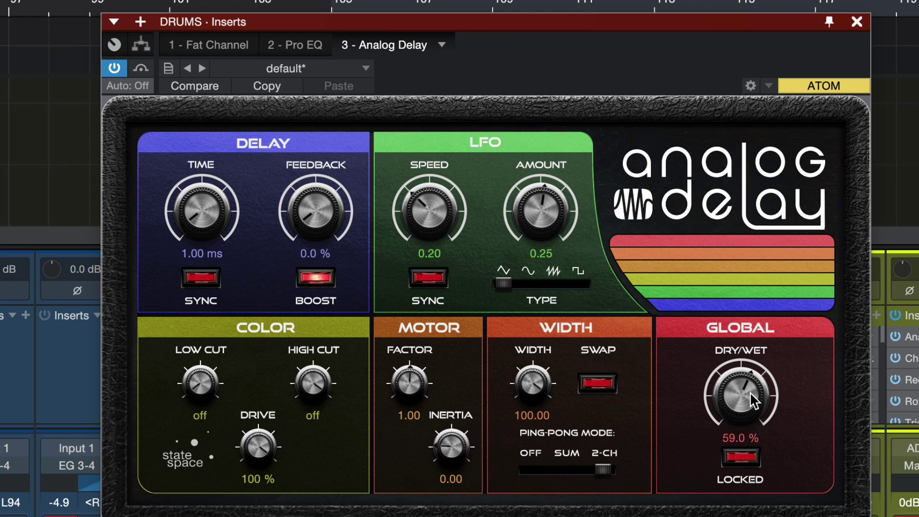
pyautogui.moveTo(754, 401); pyautogui.dragTo(754, 234)
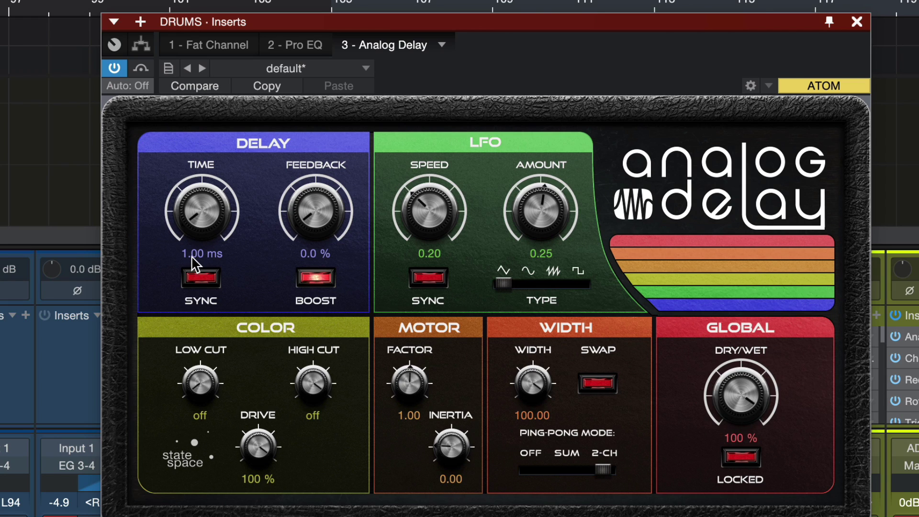
pyautogui.moveTo(730, 394); pyautogui.dragTo(722, 465)
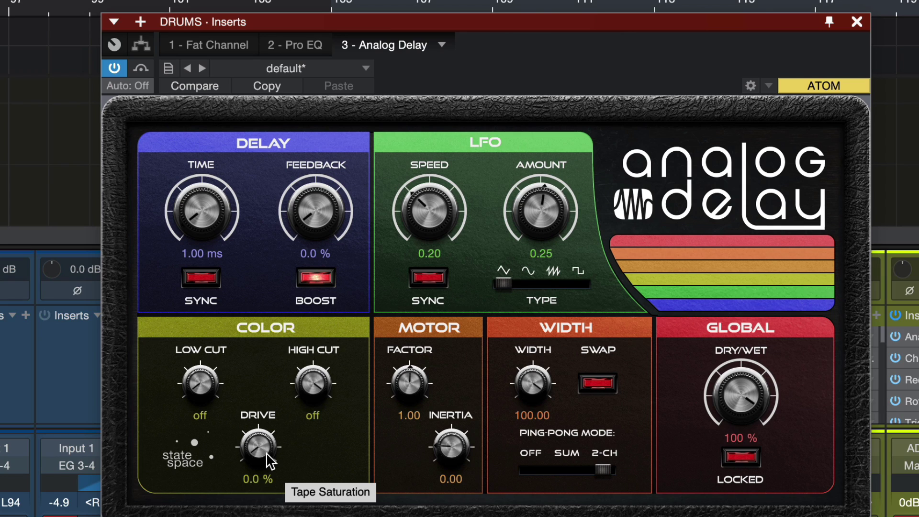
# - Set the Analog Delay's Drive to 100%, and switch the plug-in off and on to compare
pyautogui.moveTo(271, 461); pyautogui.dragTo(266, 435)
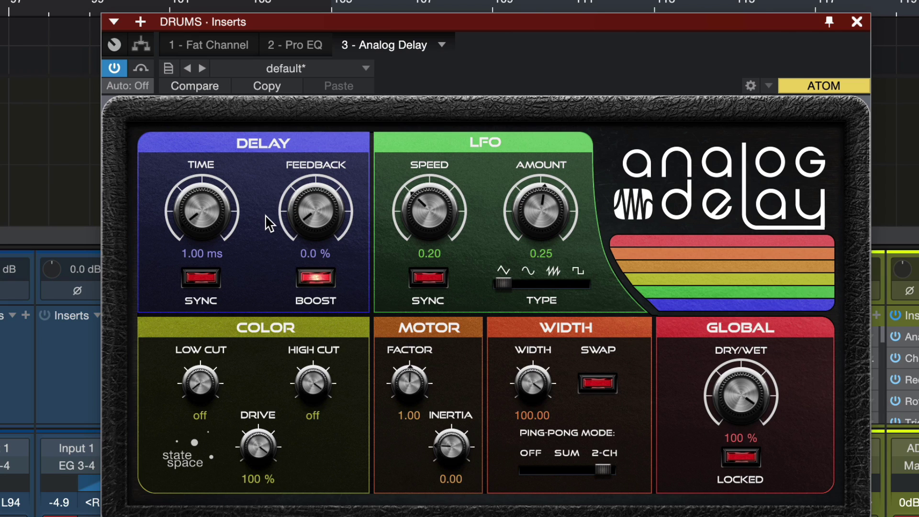
pyautogui.click(115, 70)
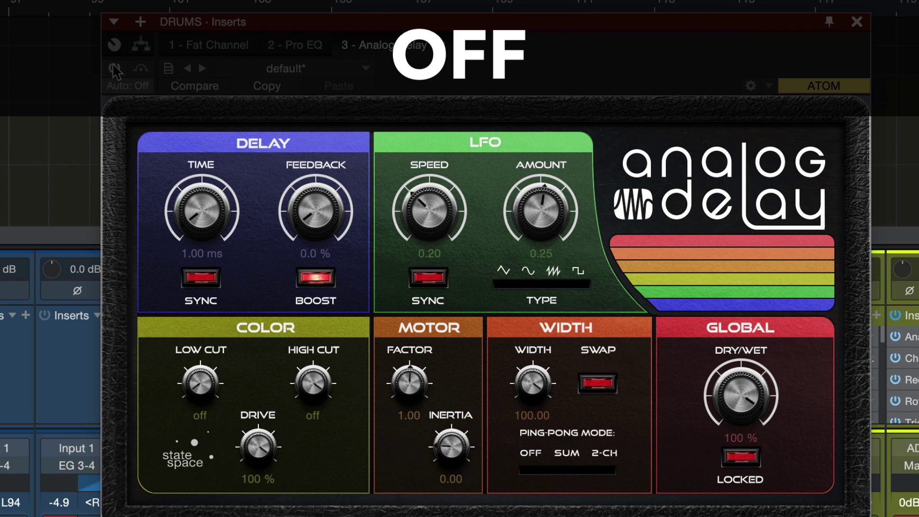
pyautogui.click(115, 70)
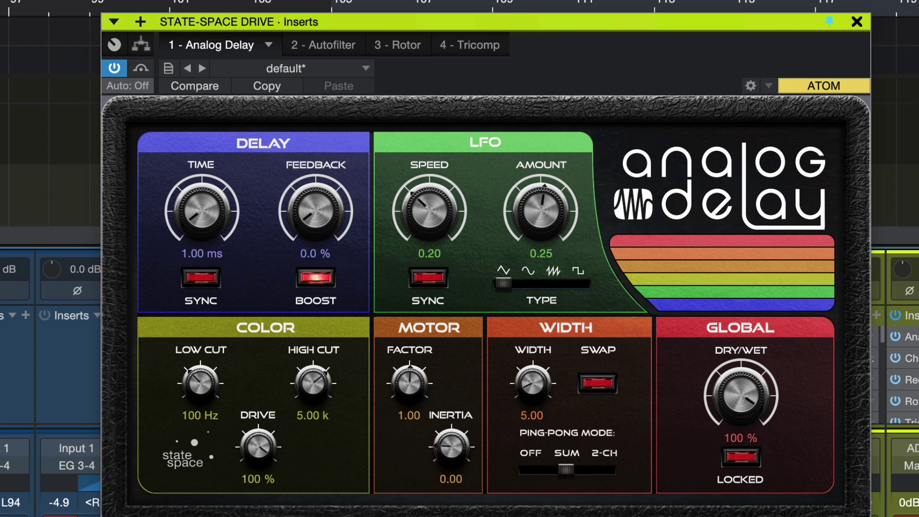
# - Look through the Autofilter, Rotor and Tricomp inserts on the STATE-SPACE DRIVE channel, trying Rotor's Drive and Tricomp's Saturation
pyautogui.click(341, 46)
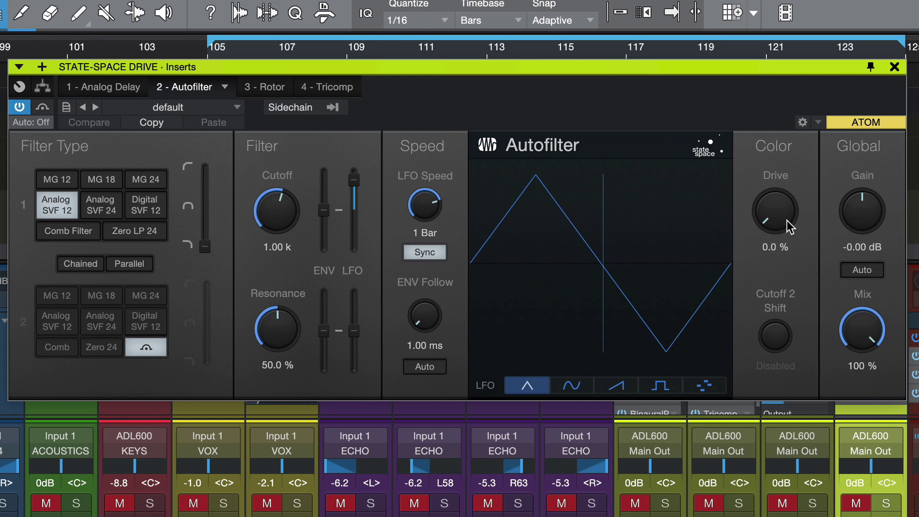
pyautogui.click(267, 81)
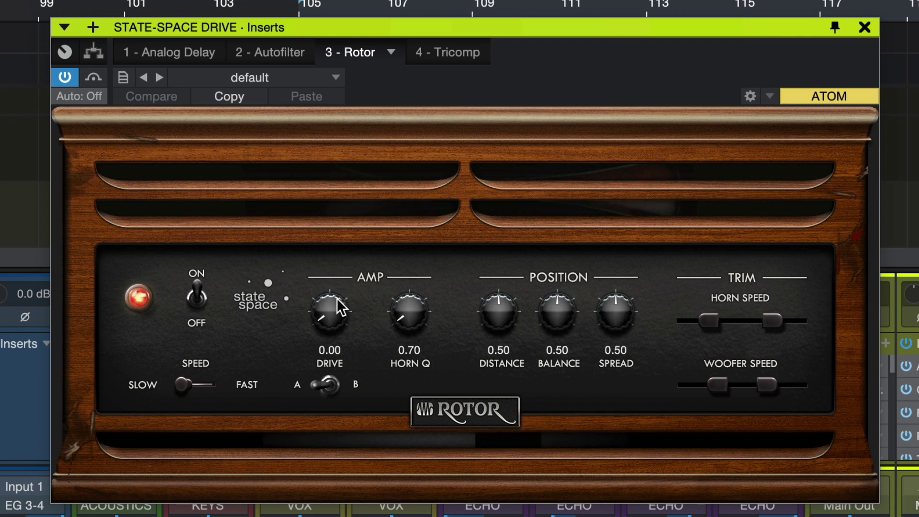
pyautogui.moveTo(332, 312); pyautogui.dragTo(351, 498)
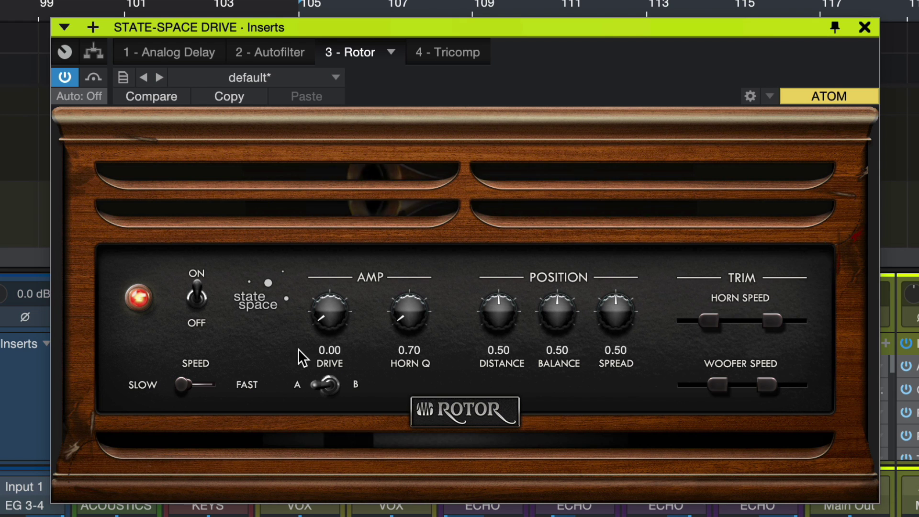
pyautogui.click(448, 56)
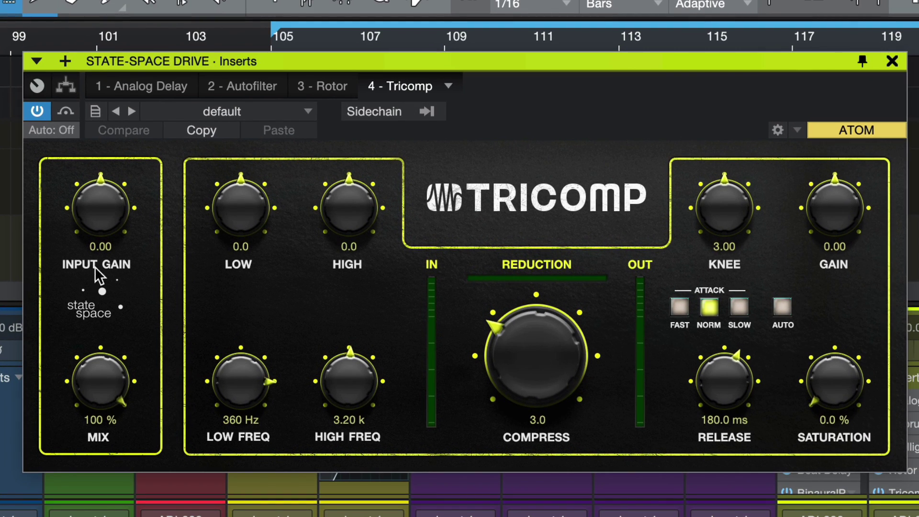
pyautogui.moveTo(806, 378); pyautogui.dragTo(833, 174)
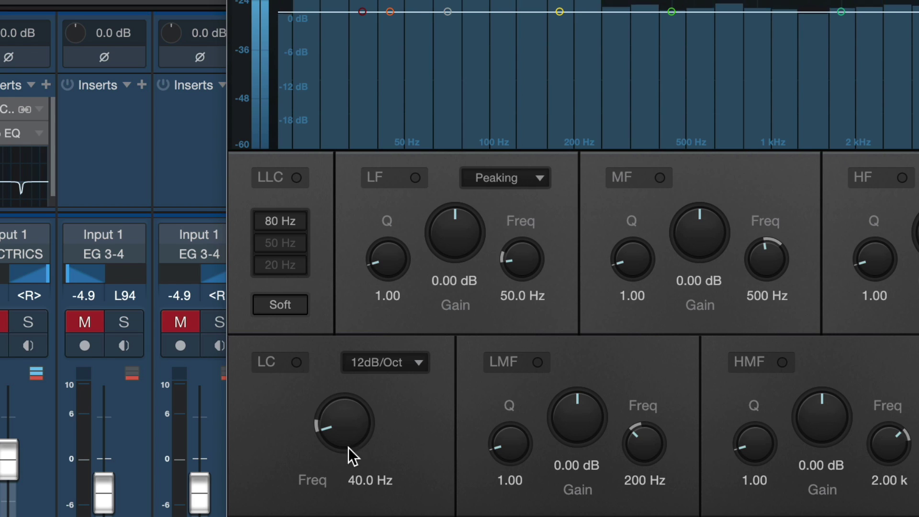
# - Enable the LC low cut in the DRUMS Pro EQ, raise its frequency to 249 Hz, and disable it
pyautogui.click(297, 362)
pyautogui.moveTo(338, 402); pyautogui.dragTo(336, 333)
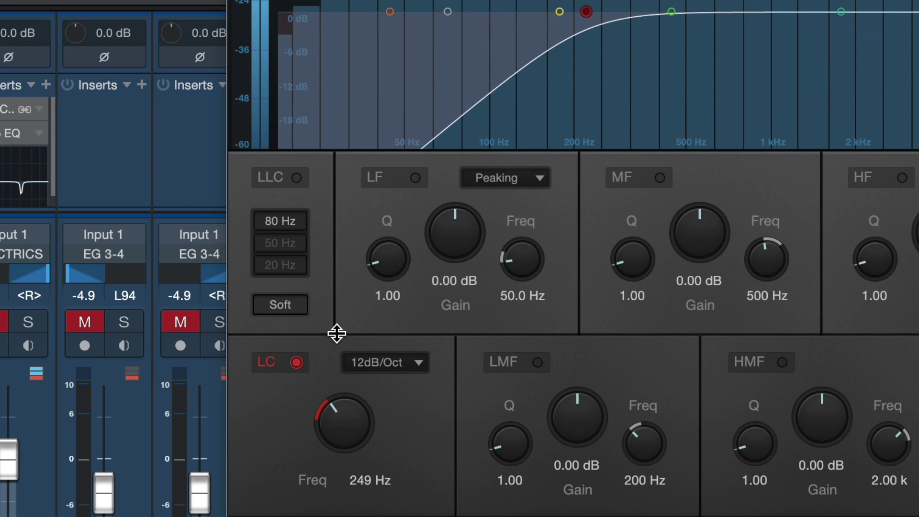
pyautogui.click(296, 362)
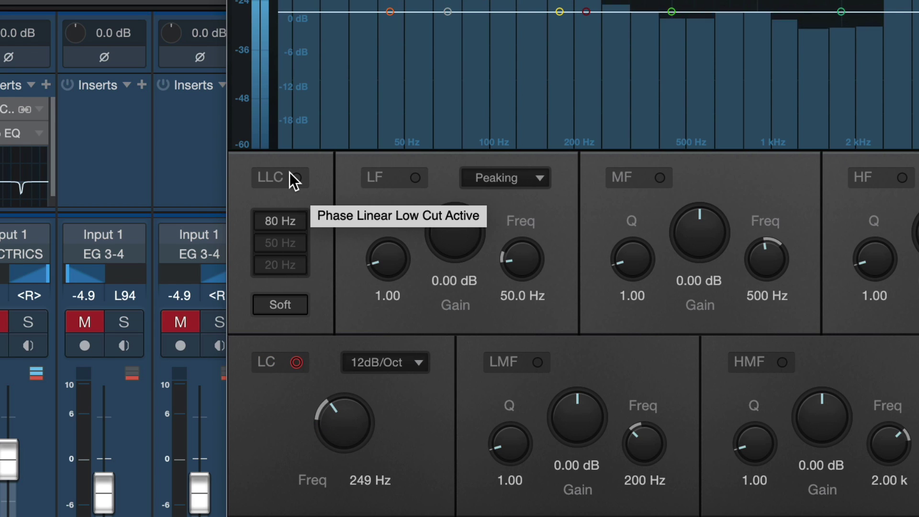
# - Activate the Pro EQ's phase-linear low cut and try its 80 Hz, 50 Hz and 20 Hz settings
pyautogui.click(294, 179)
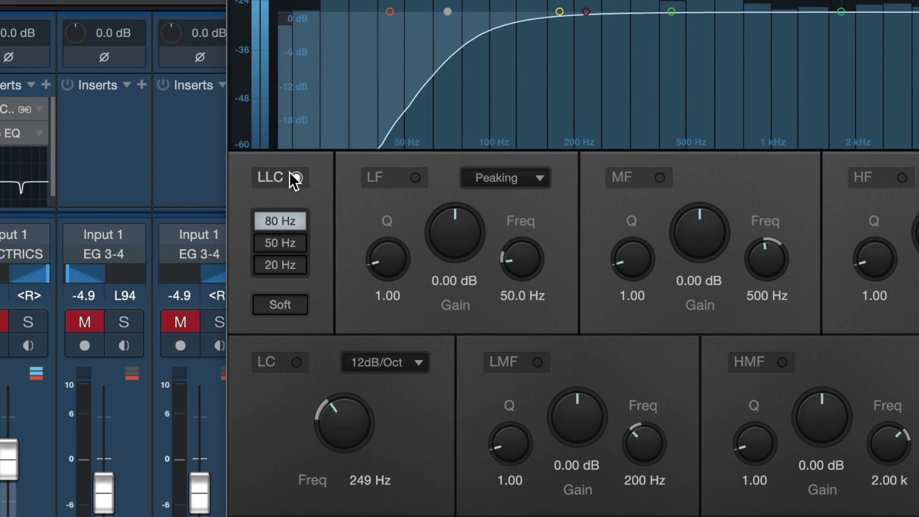
pyautogui.click(275, 241)
pyautogui.click(274, 262)
pyautogui.click(275, 218)
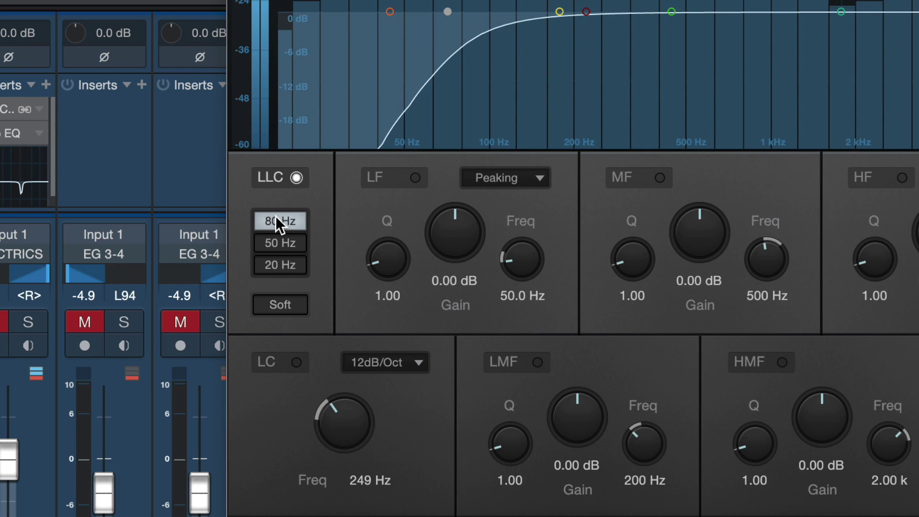
pyautogui.click(276, 242)
pyautogui.click(286, 266)
# - Enable Soft for the phase-linear low cut, choose 80 Hz, and toggle the filter to compare
pyautogui.click(294, 306)
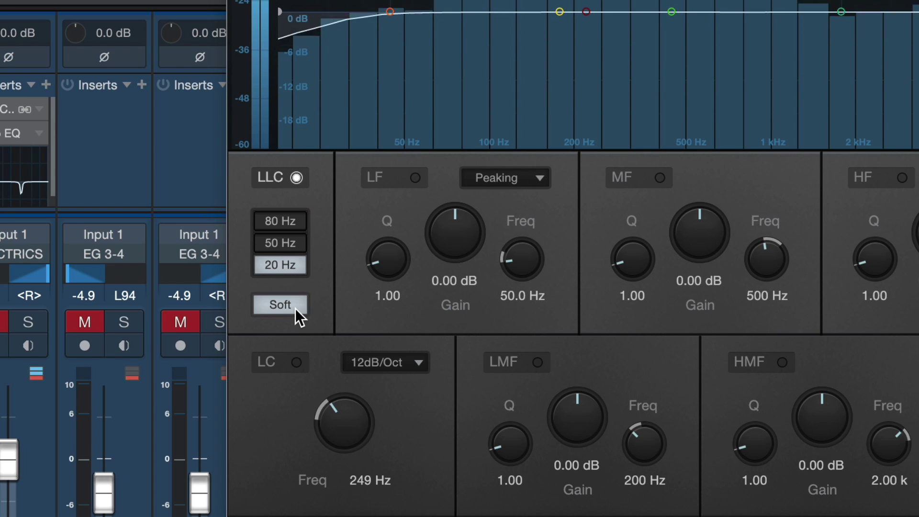
pyautogui.click(286, 219)
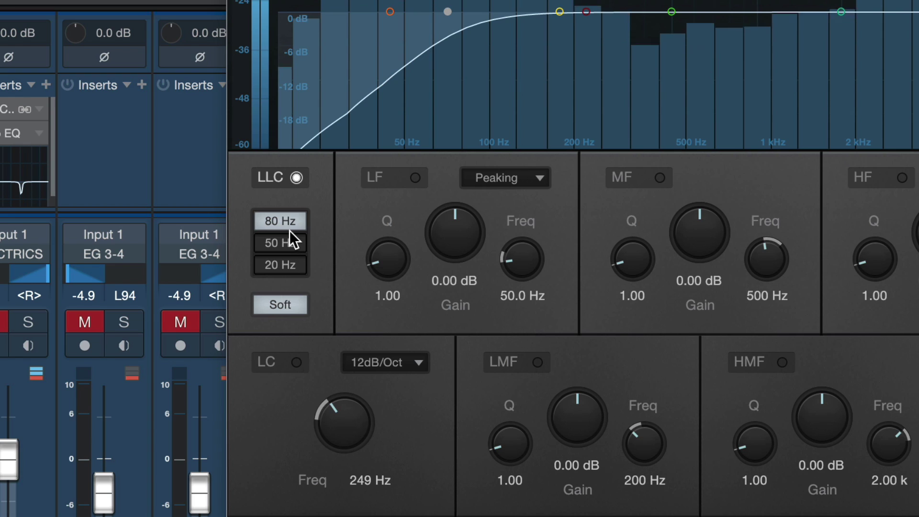
pyautogui.click(294, 178)
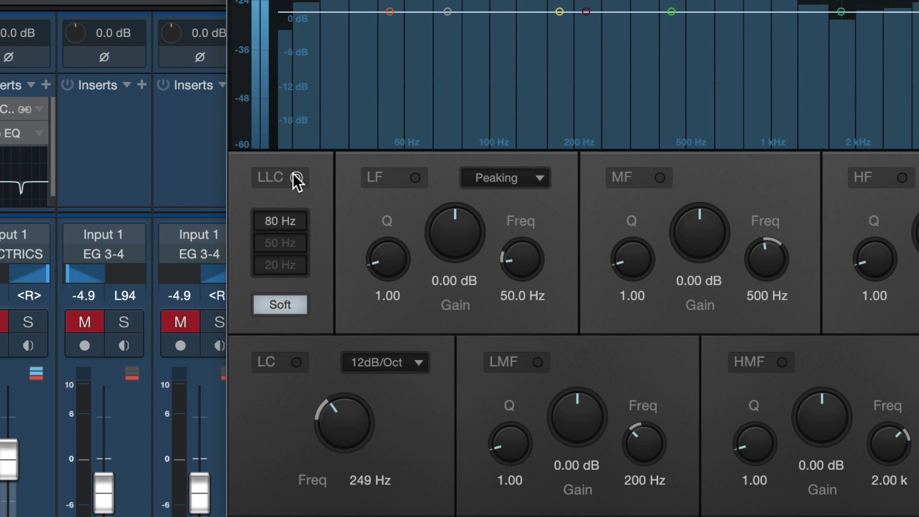
pyautogui.click(294, 178)
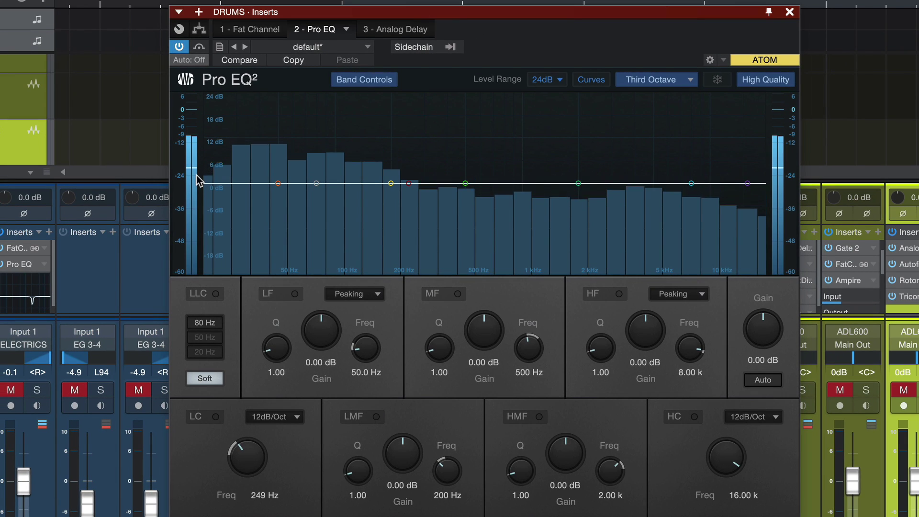
# - Cut the MF band to -6.94 dB at 248 Hz and boost the HF band to 10.12 dB at 6.21 kHz
pyautogui.moveTo(464, 183); pyautogui.dragTo(413, 235)
pyautogui.moveTo(691, 183); pyautogui.dragTo(671, 144)
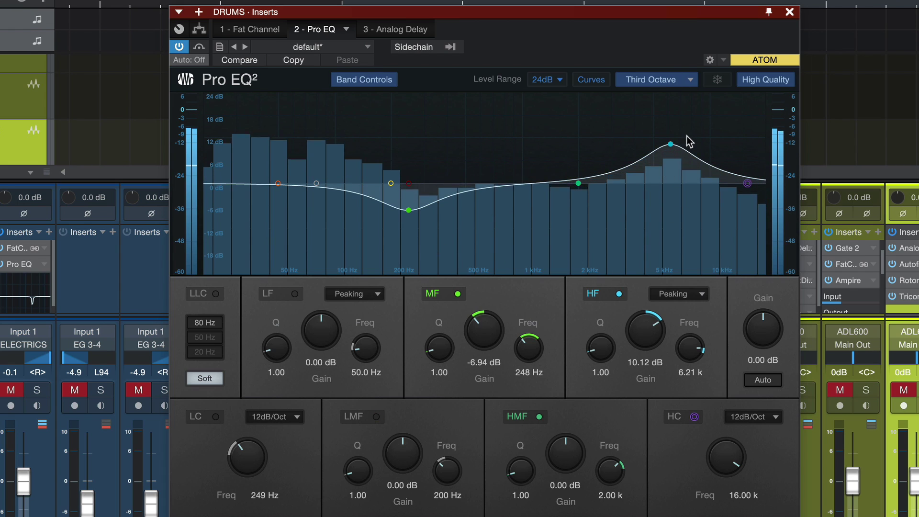
# - Switch the Pro EQ spectrum display to 12th Octave, and turn the 80 Hz phase-linear low cut on and off
pyautogui.click(675, 84)
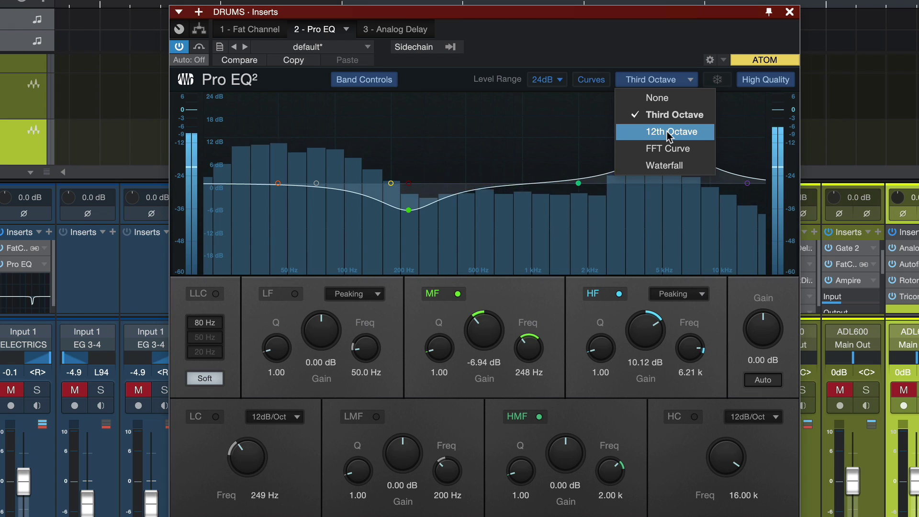
pyautogui.click(669, 131)
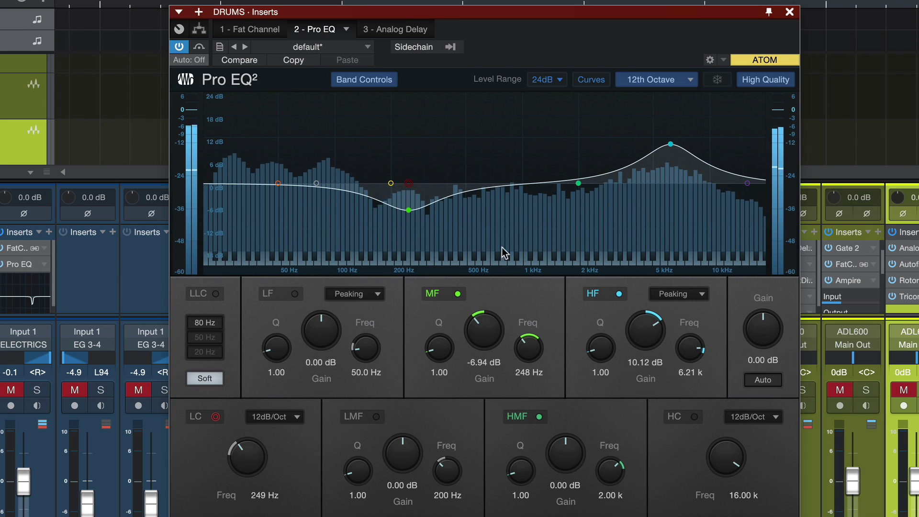
pyautogui.click(287, 262)
pyautogui.click(210, 324)
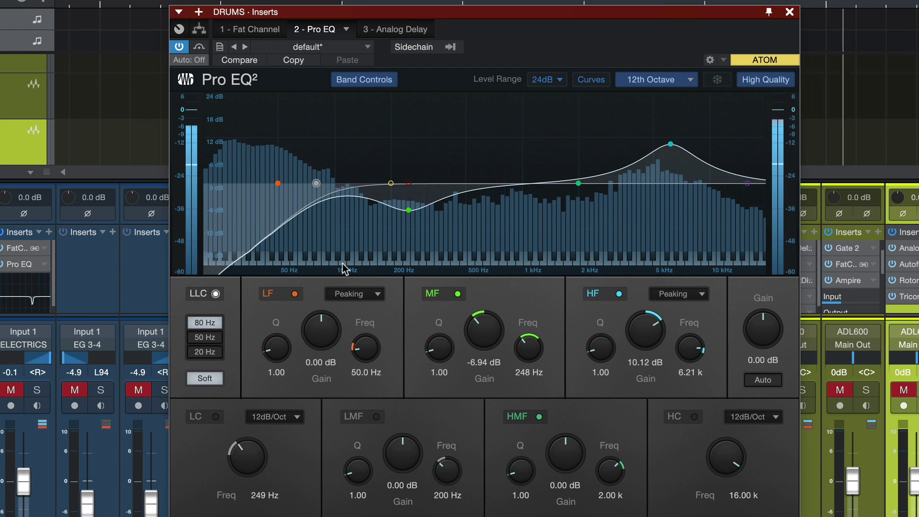
pyautogui.click(214, 293)
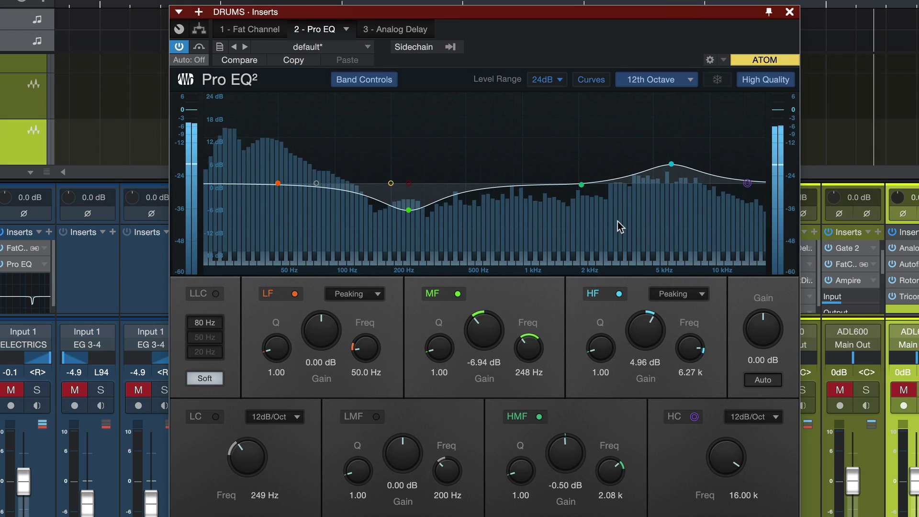
# - Try the EQ graph's level range at 12dB and 6dB, and return it to 24dB
pyautogui.click(547, 78)
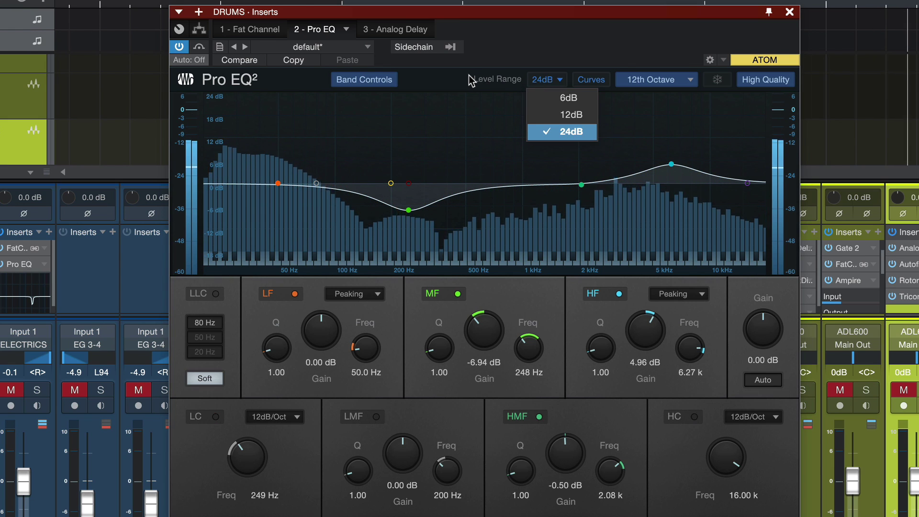
pyautogui.click(576, 121)
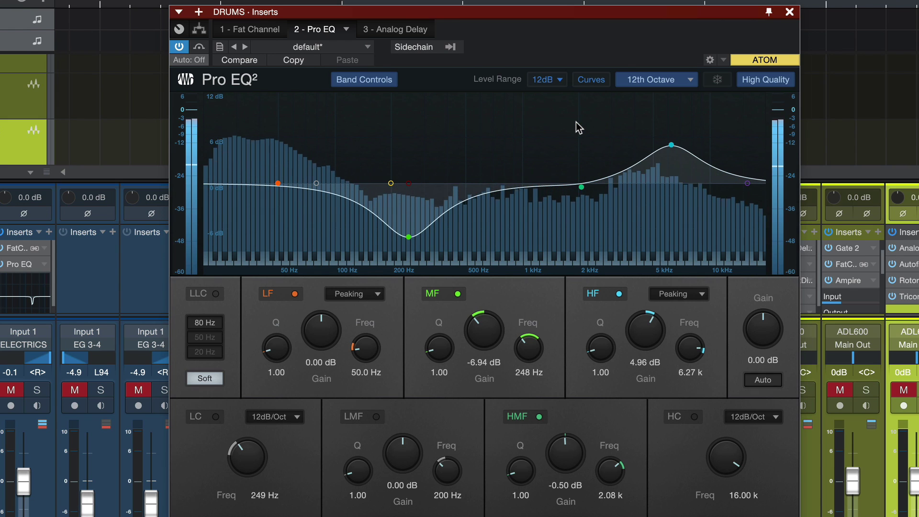
pyautogui.click(559, 78)
pyautogui.click(557, 92)
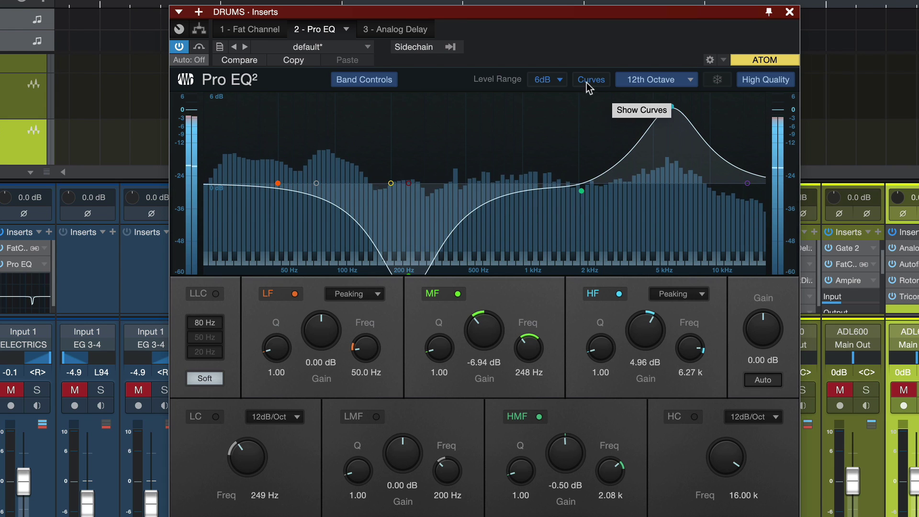
pyautogui.click(565, 77)
pyautogui.click(569, 116)
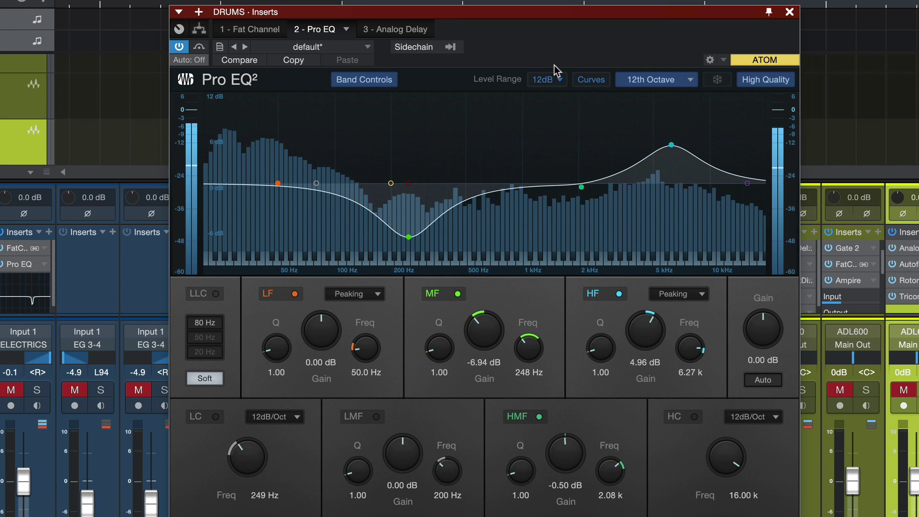
pyautogui.click(545, 78)
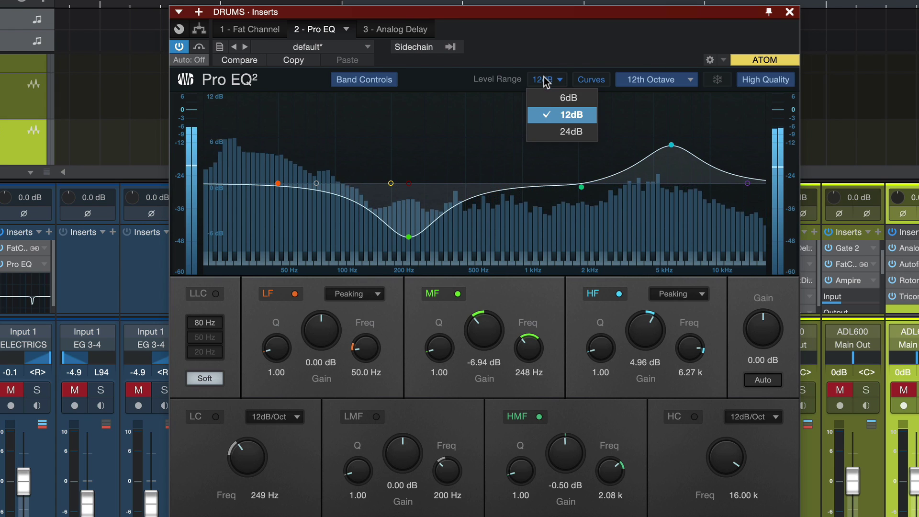
pyautogui.click(565, 132)
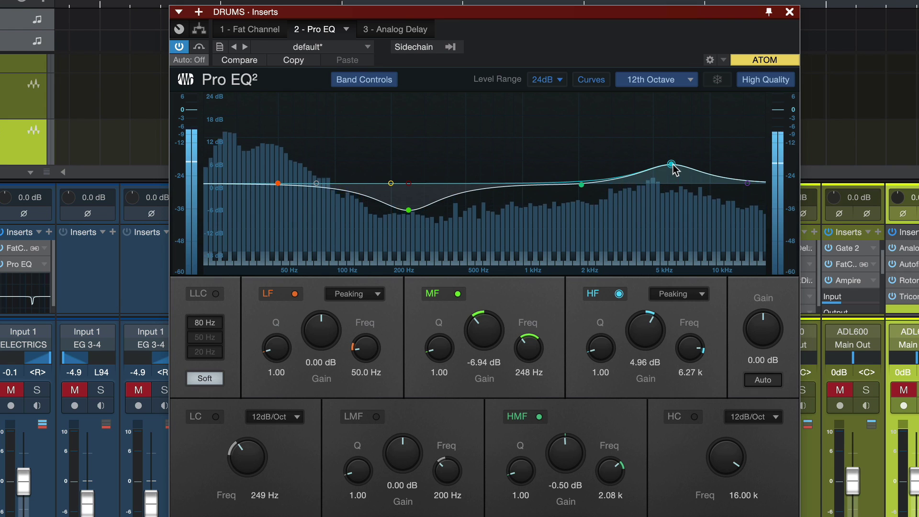
# - Raise the HF band's gain to 12.30 dB and lower the MF band to -12.30 dB at 244 Hz
pyautogui.moveTo(671, 165); pyautogui.dragTo(670, 136)
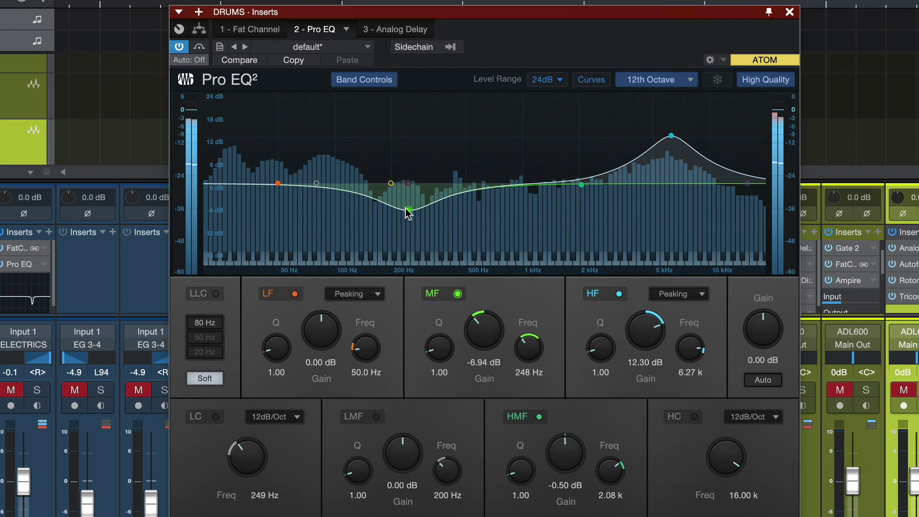
pyautogui.moveTo(408, 209); pyautogui.dragTo(407, 231)
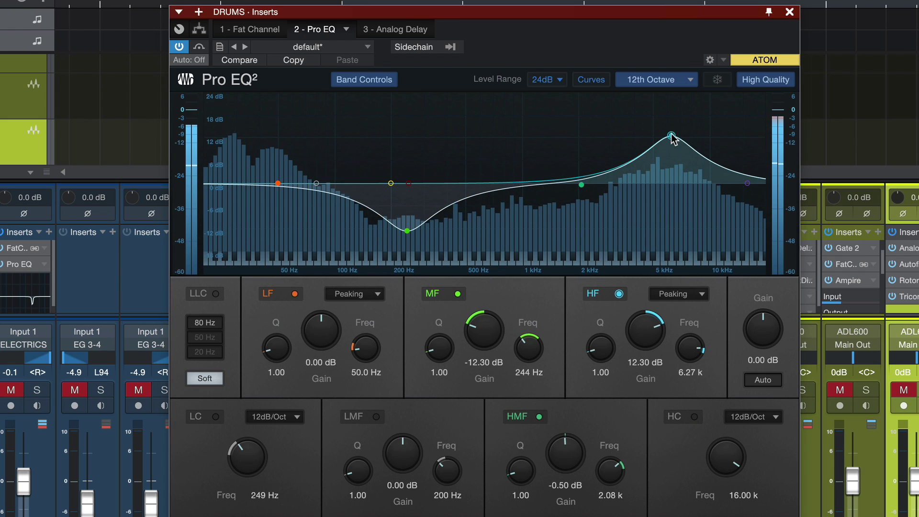
# - Lower the HF band to 6.94 dB at 6.09 kHz and ease the MF cut to -10.71 dB at 248 Hz
pyautogui.moveTo(672, 137); pyautogui.dragTo(670, 160)
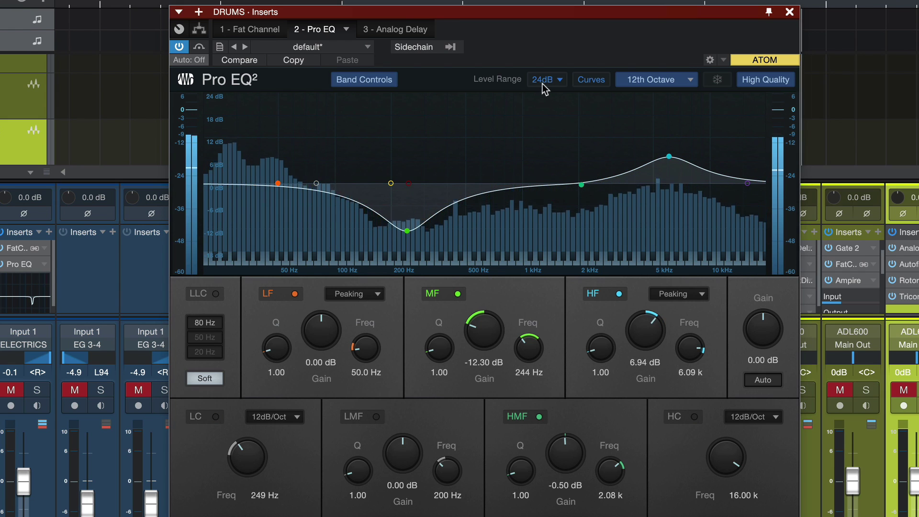
pyautogui.moveTo(407, 226)
pyautogui.mouseDown()
pyautogui.moveTo(408, 183)
pyautogui.moveTo(410, 229)
pyautogui.mouseUp()
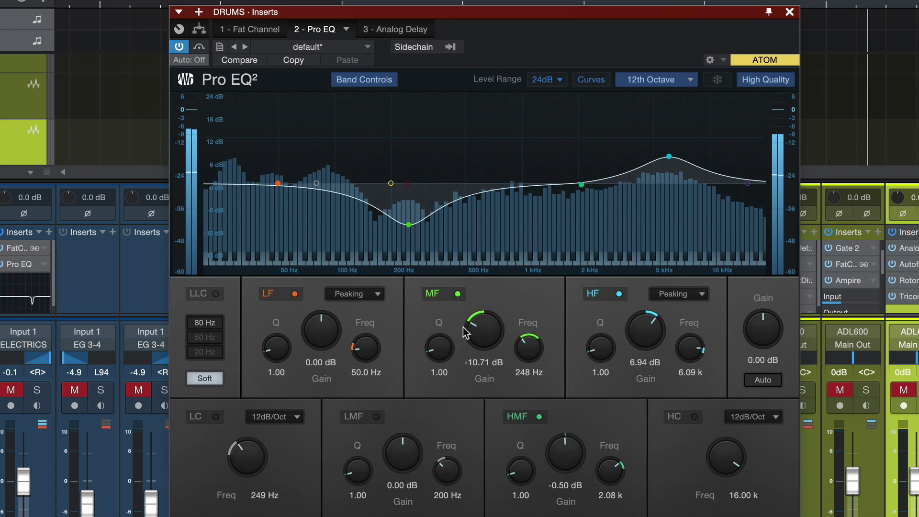
# - Set the EQ graph's level range to 12dB and make the MF band's cut shallower on the curve
pyautogui.click(555, 79)
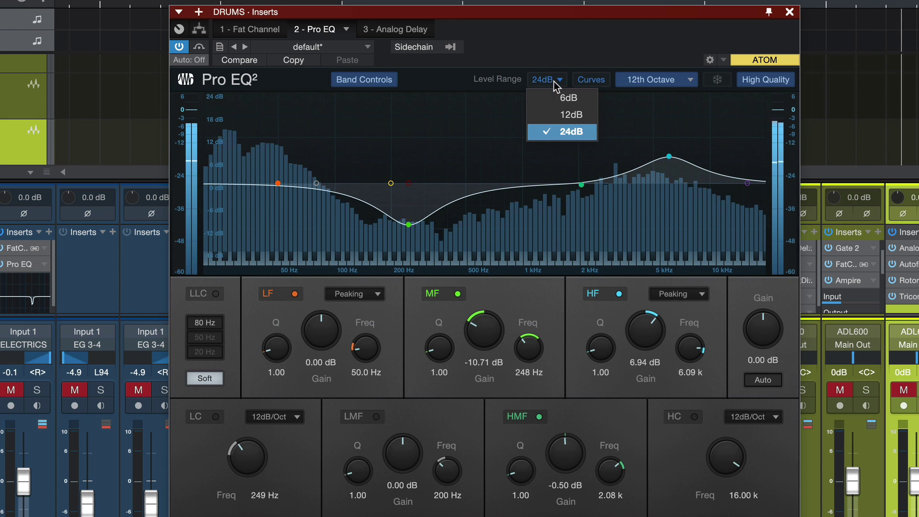
pyautogui.click(551, 113)
pyautogui.moveTo(408, 262); pyautogui.dragTo(410, 228)
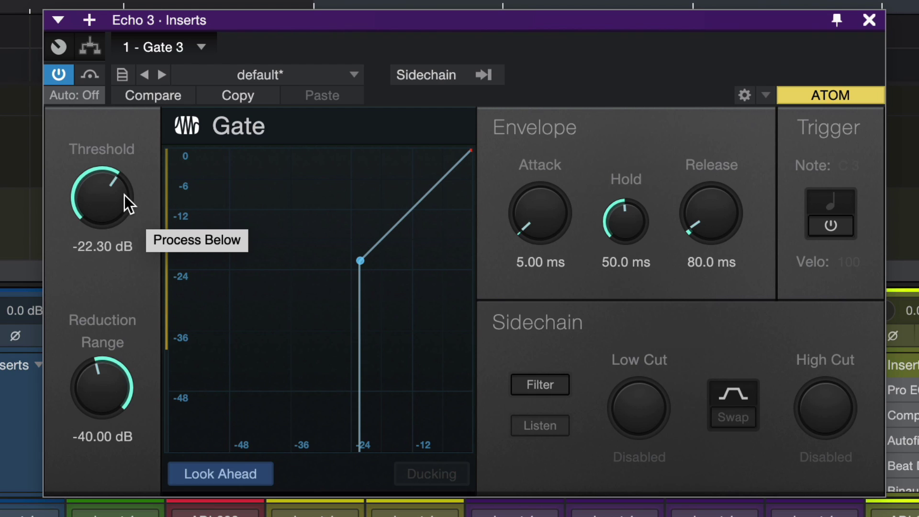
# - Adjust the threshold of the Gate on the Echo 3 channel
pyautogui.moveTo(99, 194)
pyautogui.mouseDown()
pyautogui.moveTo(96, 254)
pyautogui.moveTo(92, 148)
pyautogui.moveTo(94, 201)
pyautogui.mouseUp()
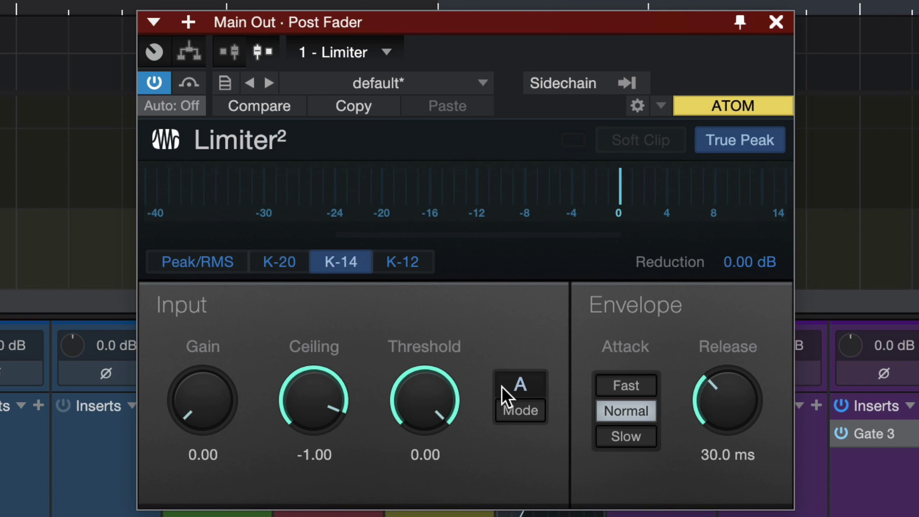
# - Try the Mode switch and the Fast and Normal attack options of Limiter² on Main Out, and set the attack to Slow
pyautogui.click(518, 411)
pyautogui.click(651, 389)
pyautogui.click(646, 405)
pyautogui.click(641, 436)
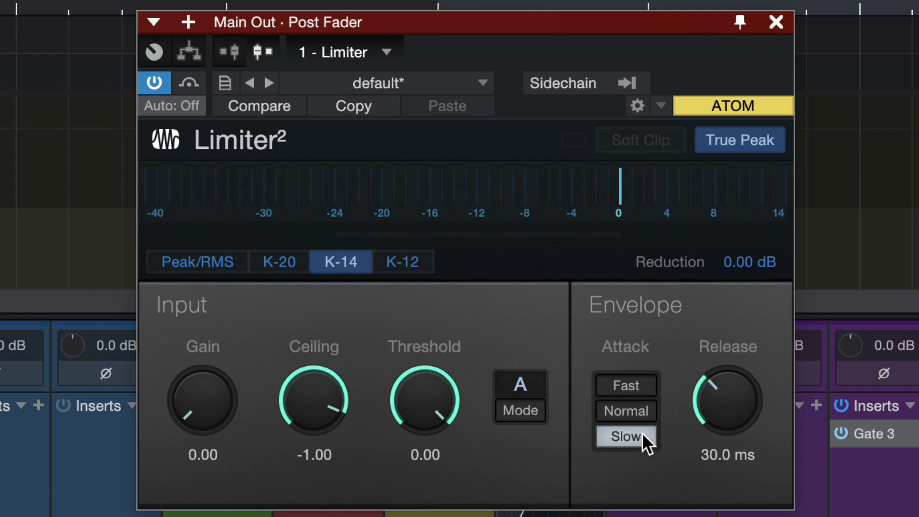
pyautogui.click(639, 392)
pyautogui.click(638, 405)
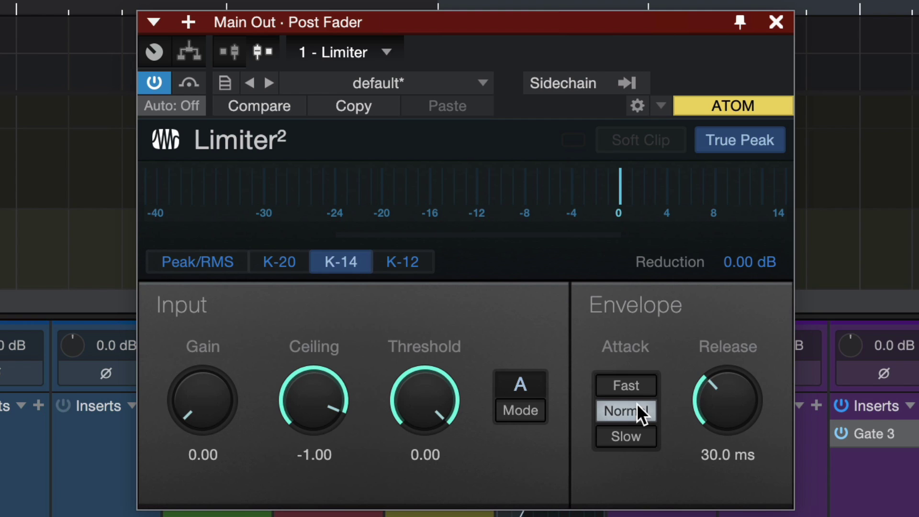
pyautogui.click(632, 433)
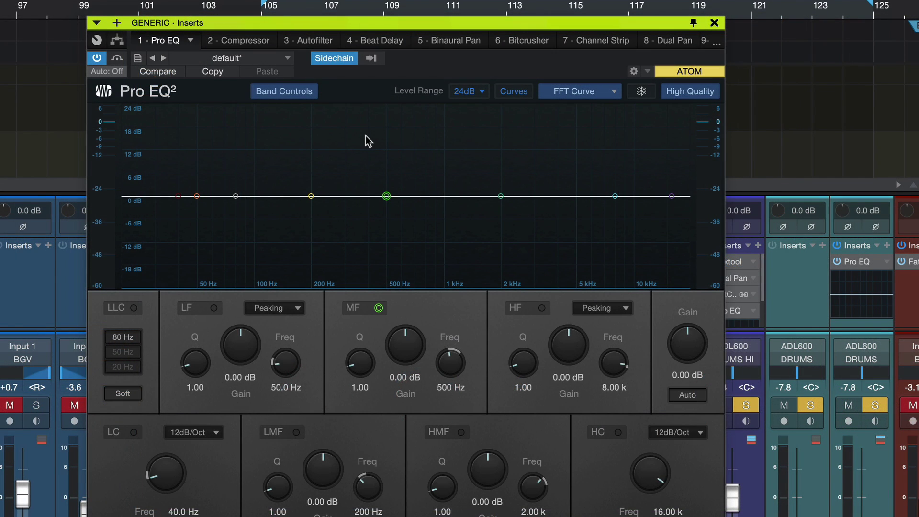